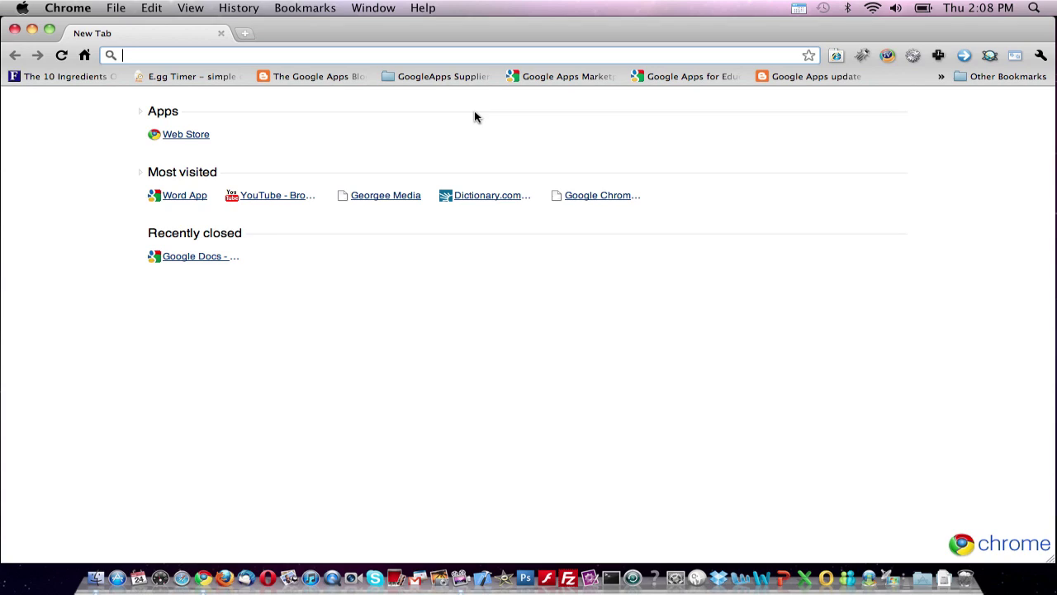
- Sign in to the Word App domain's Google Docs with the admin username and account password
type("docs.go")
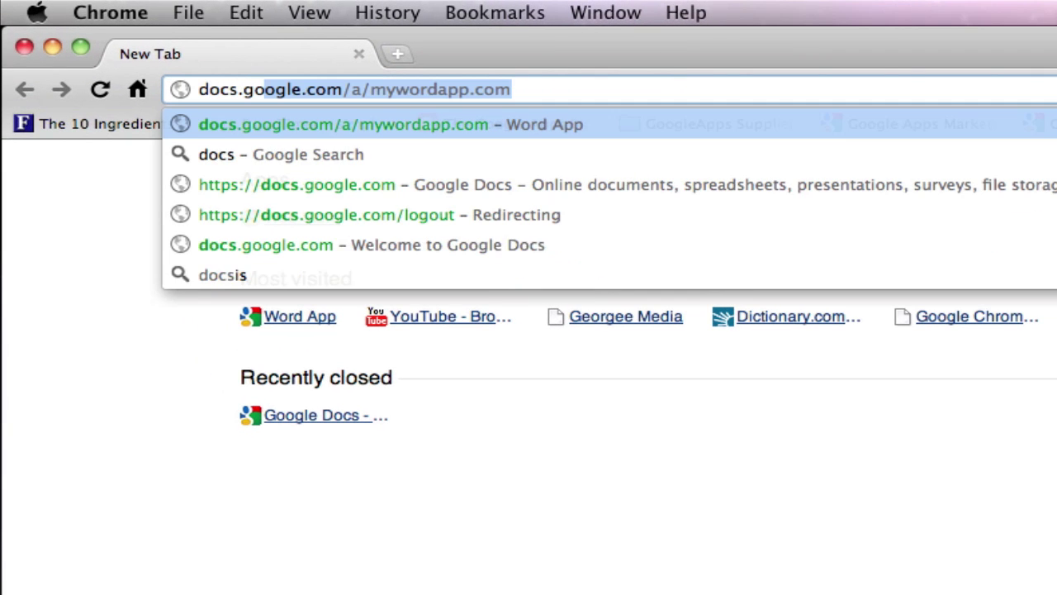
type("ogle.com/a")
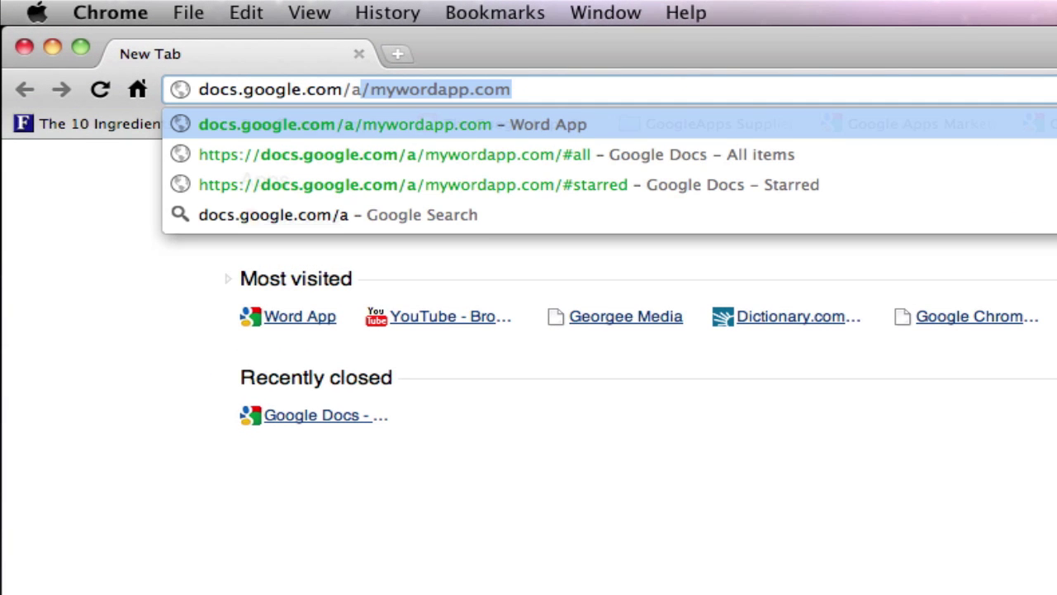
type("/mywor")
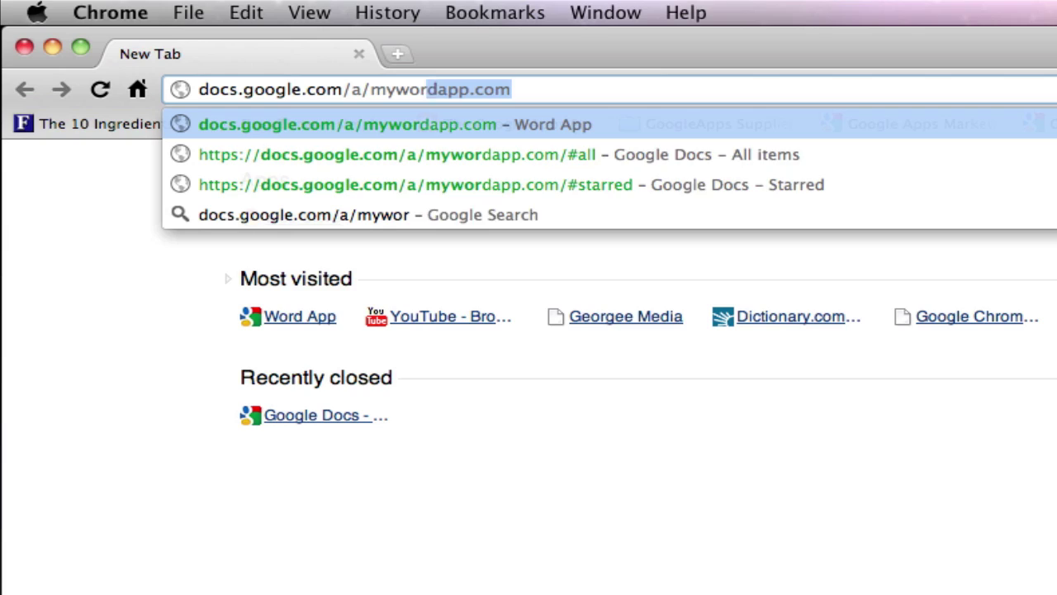
type("dapp.")
key("Return")
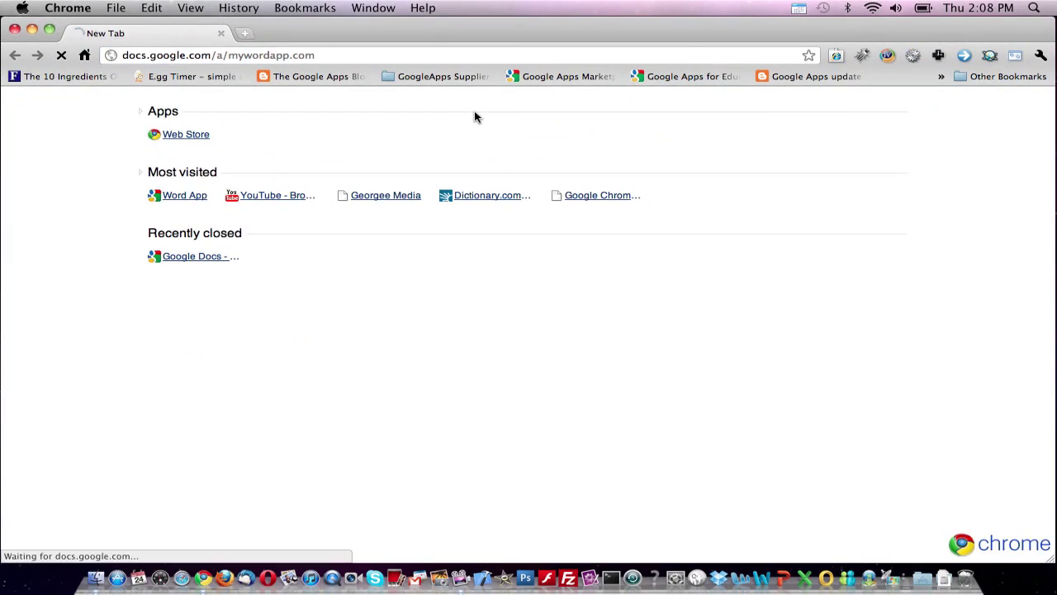
type("admin")
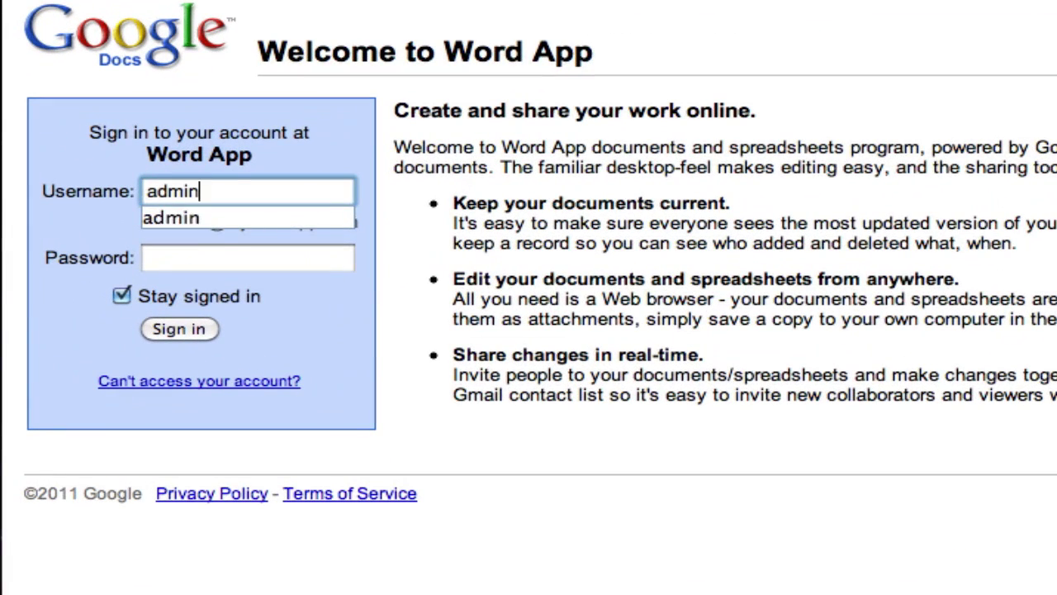
key("Tab")
type("•••••••")
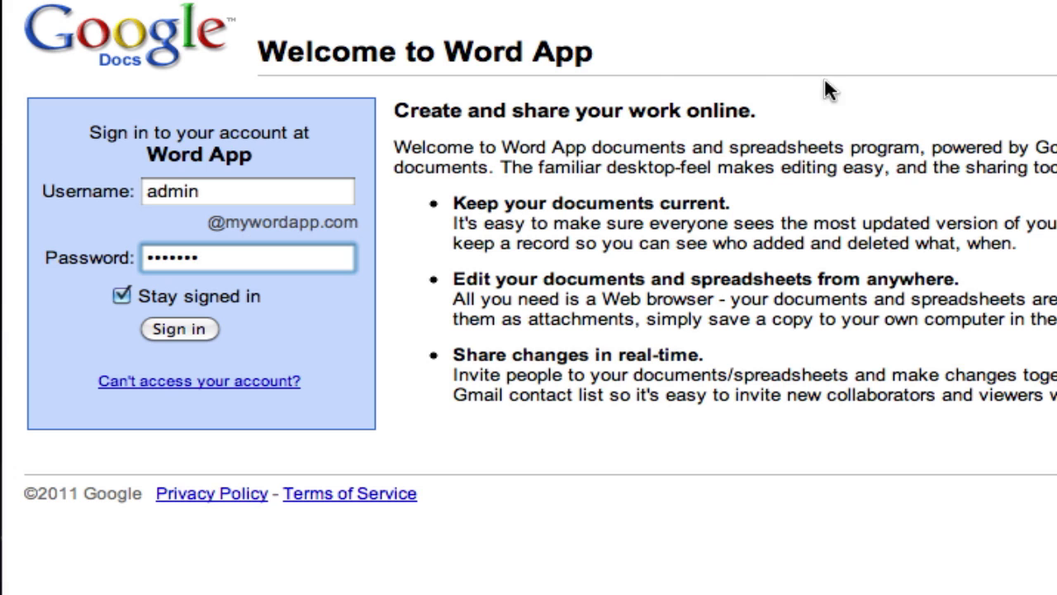
left_click(193, 327)
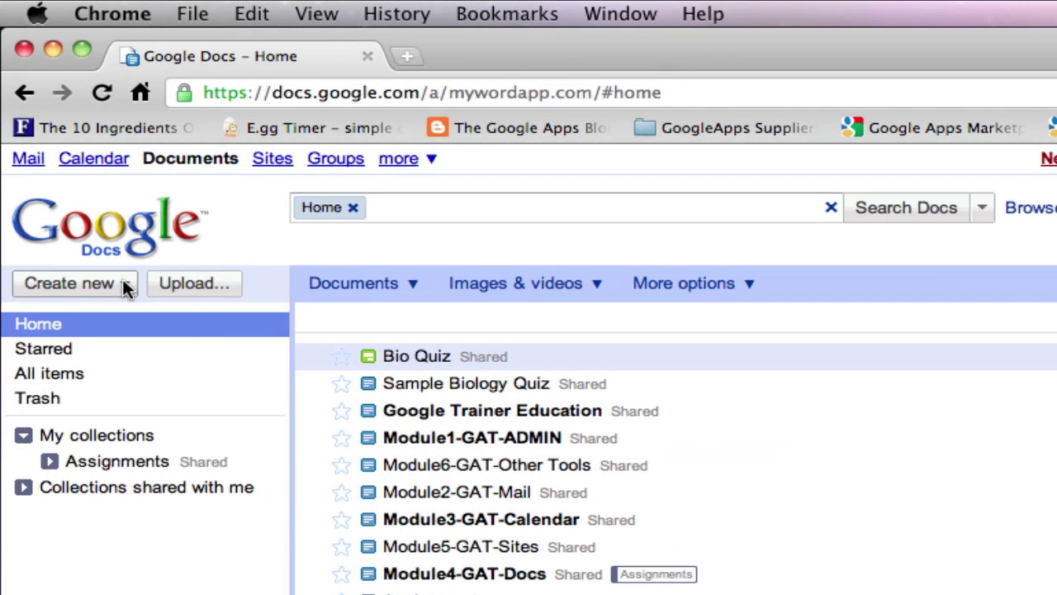
- Create a new Form from the Create new menu
left_click(85, 222)
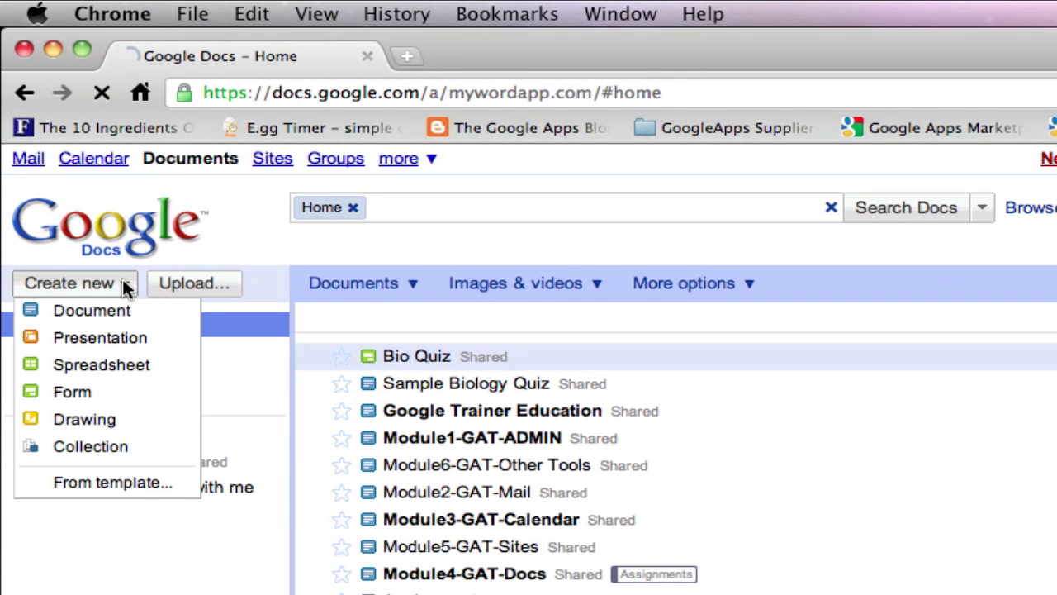
left_click(88, 392)
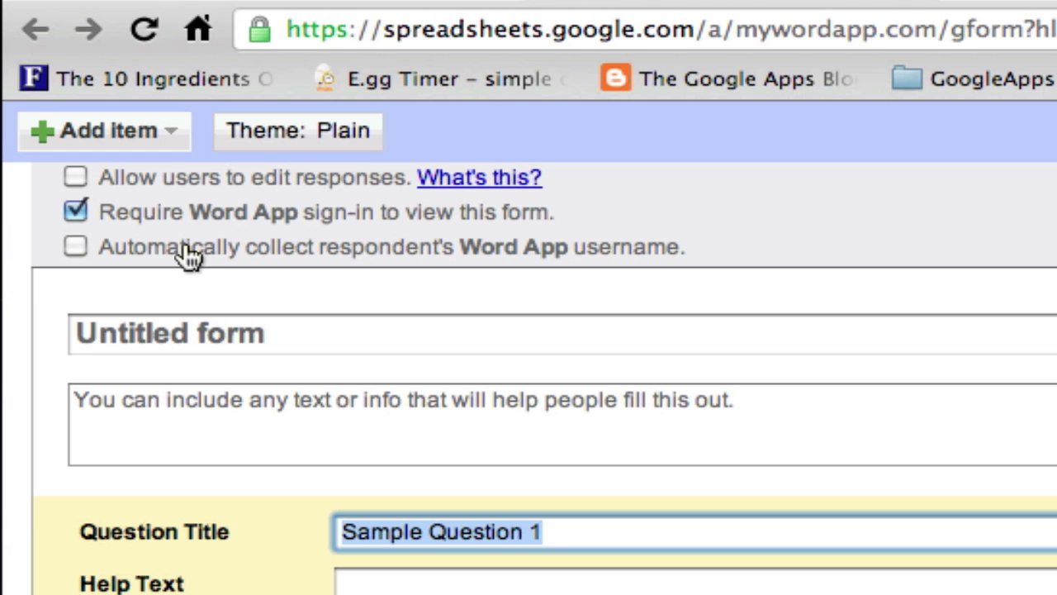
- Collect usernames, title the form 'Science Power 8 - Quiz 1', describe it 'Quiz on Cell Function, Chapter 2.'
left_click(75, 247)
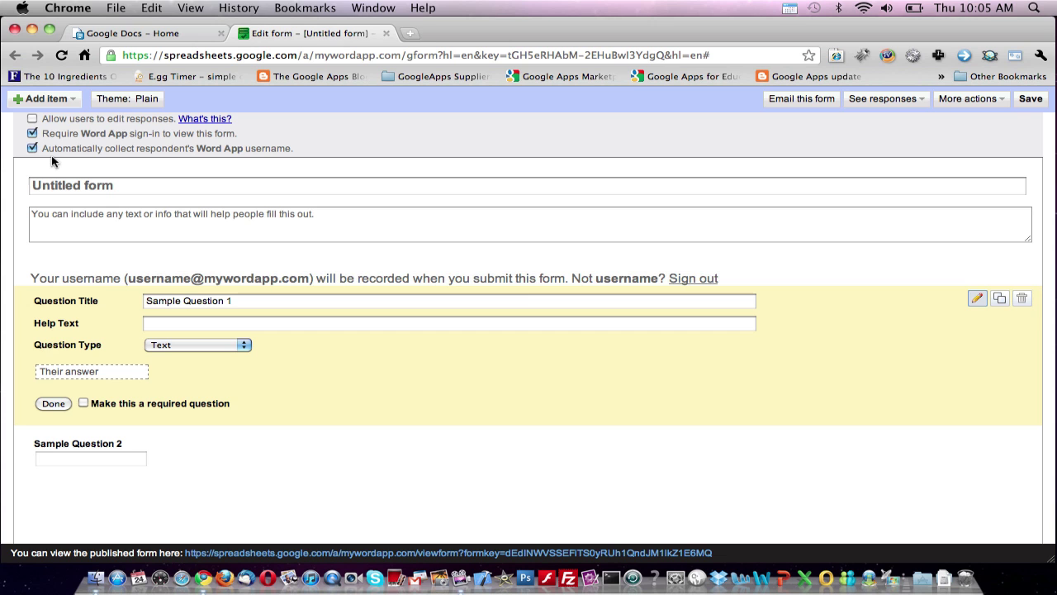
left_click(180, 191)
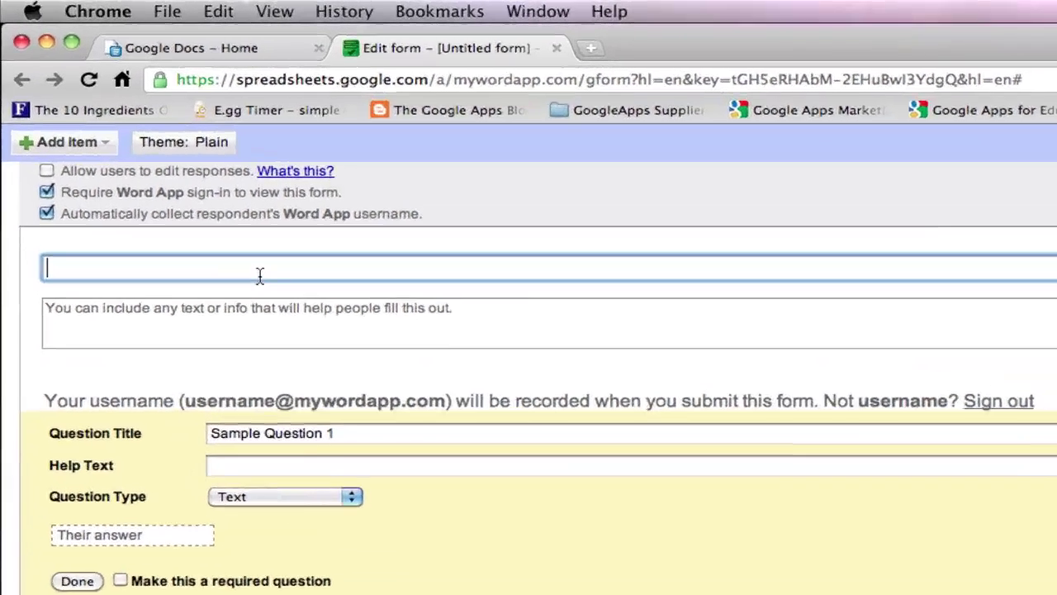
type("Scie")
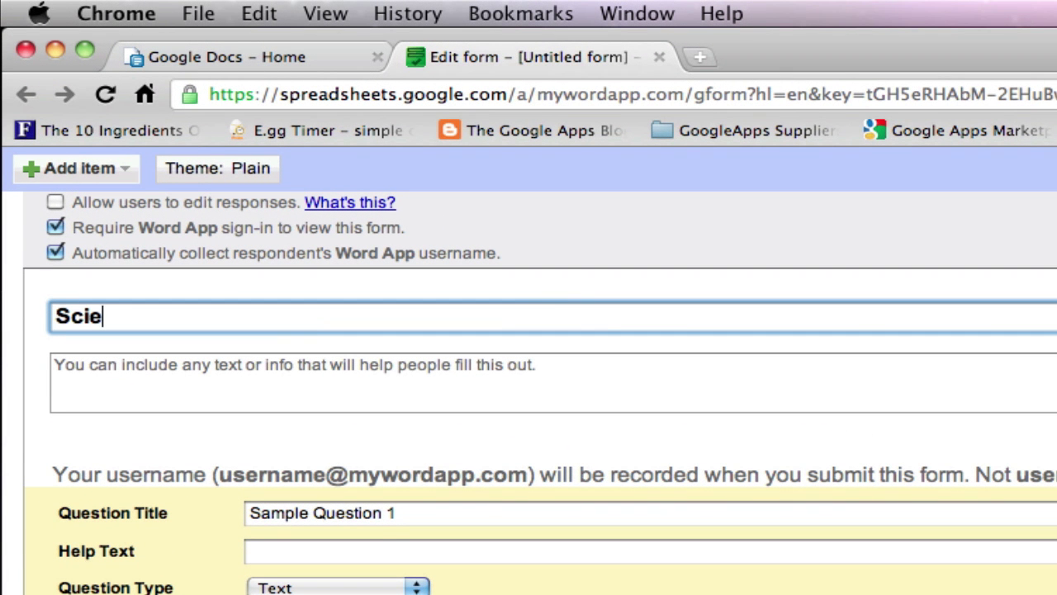
type("nce Power ")
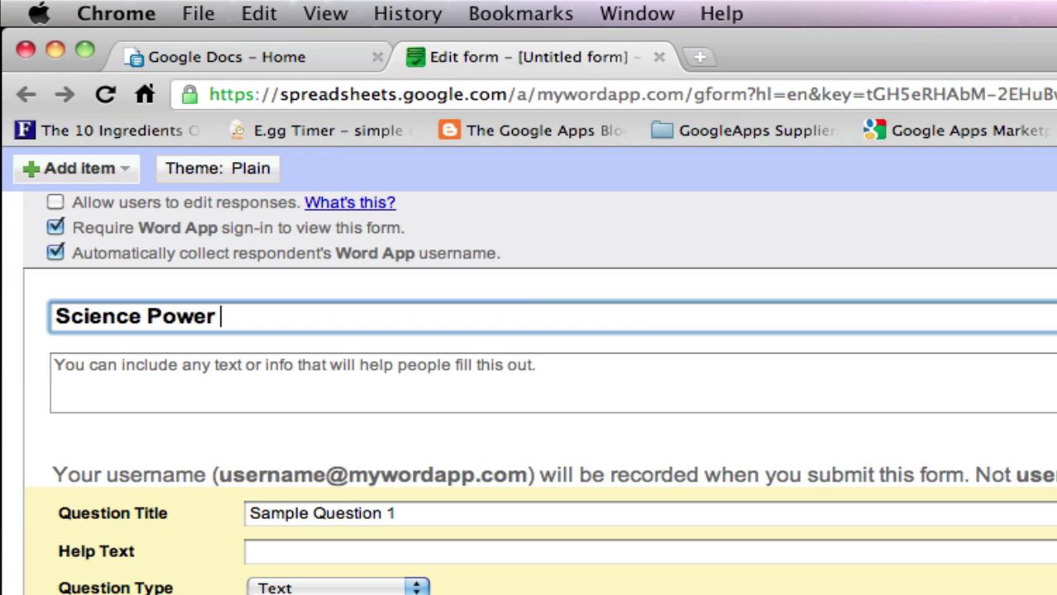
type("8 - quiz")
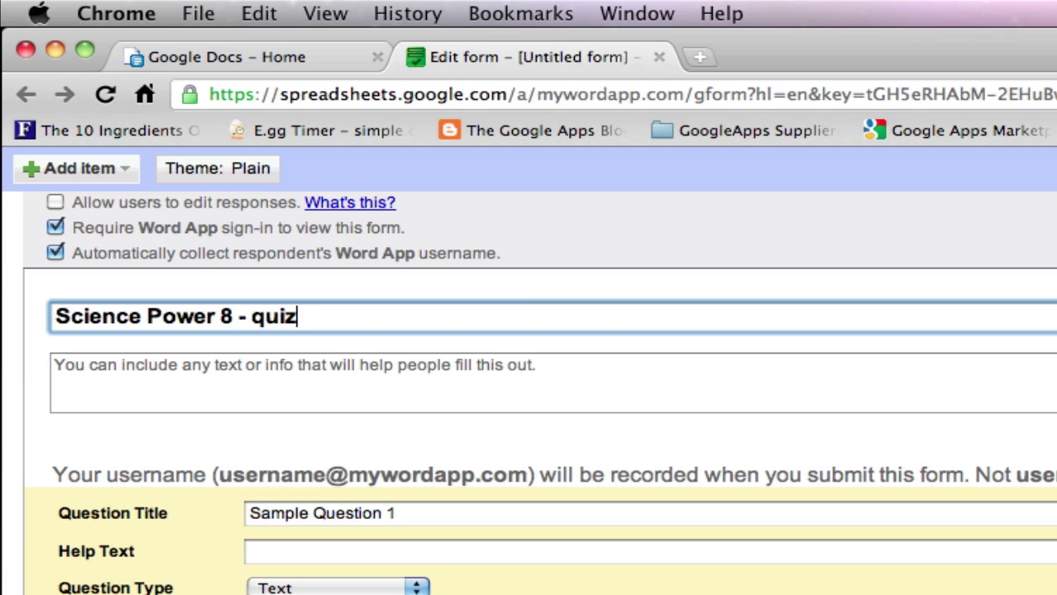
key("BackSpace")
key("BackSpace")
key("BackSpace")
key("BackSpace")
type("Quiz 1")
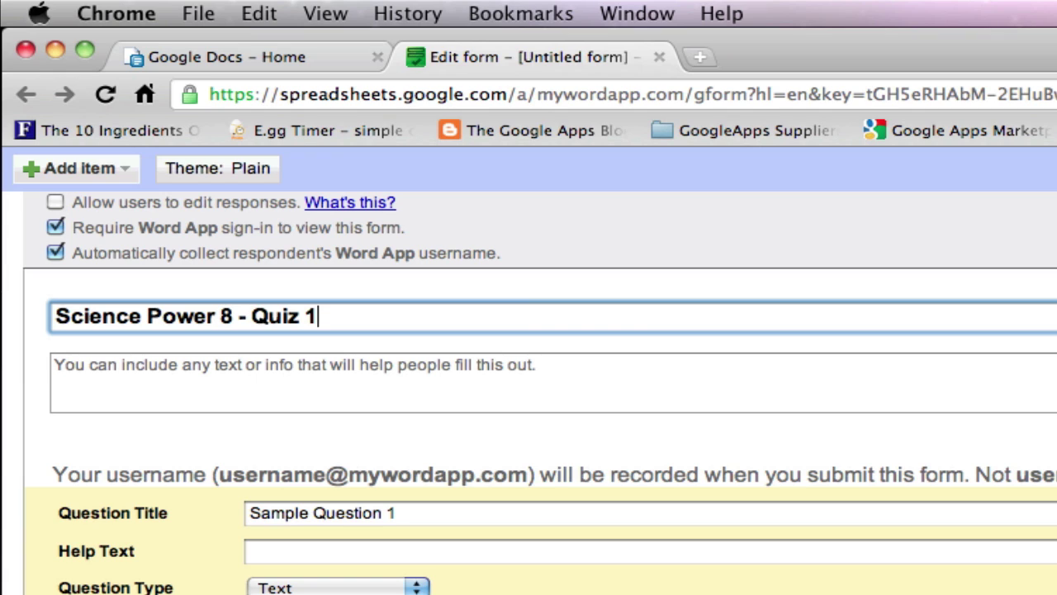
key("Tab")
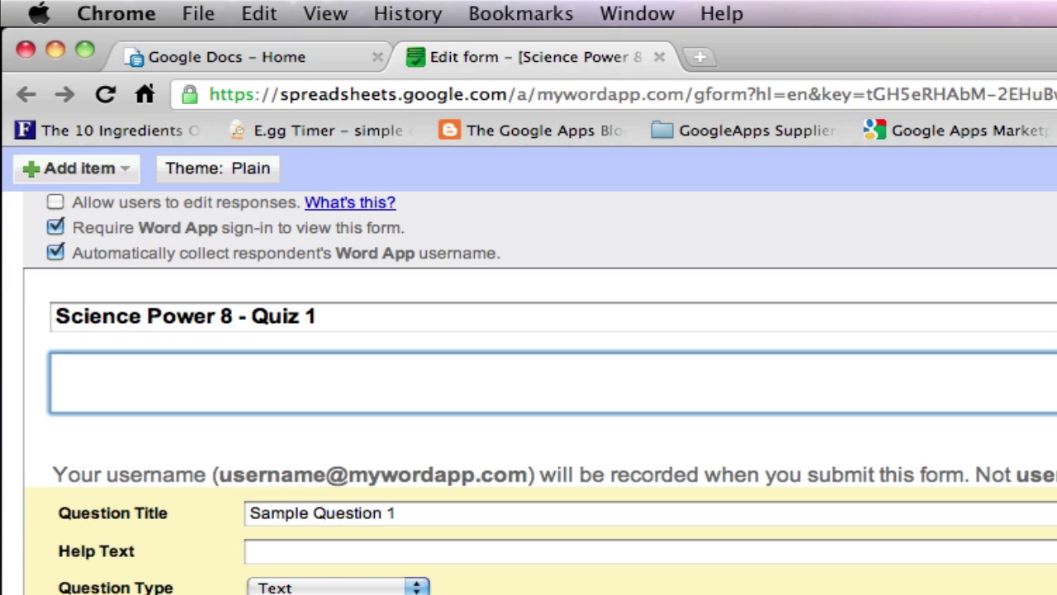
type("Quiz on")
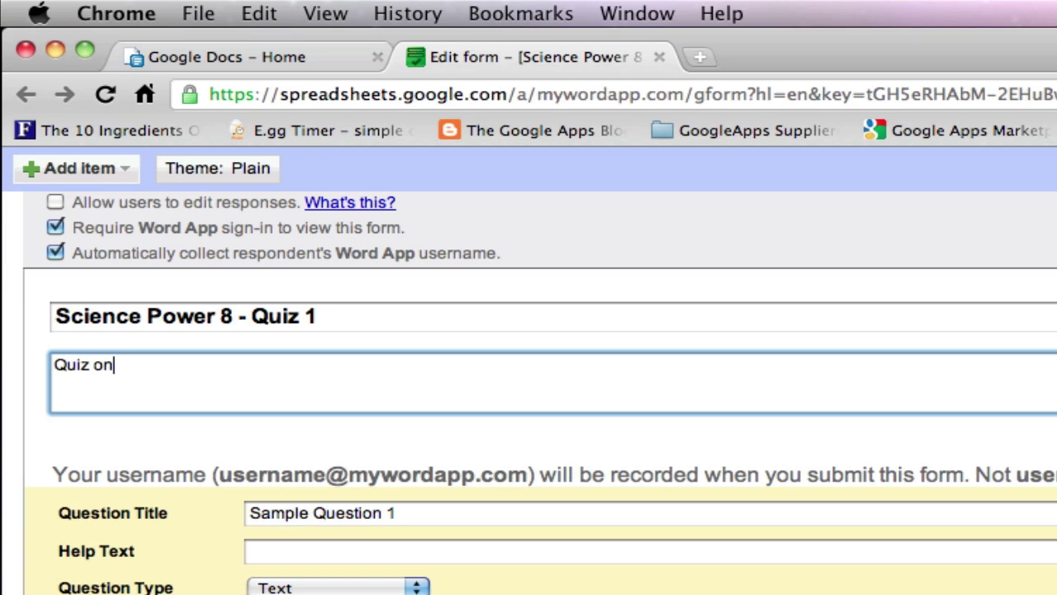
type(" Cell Functi")
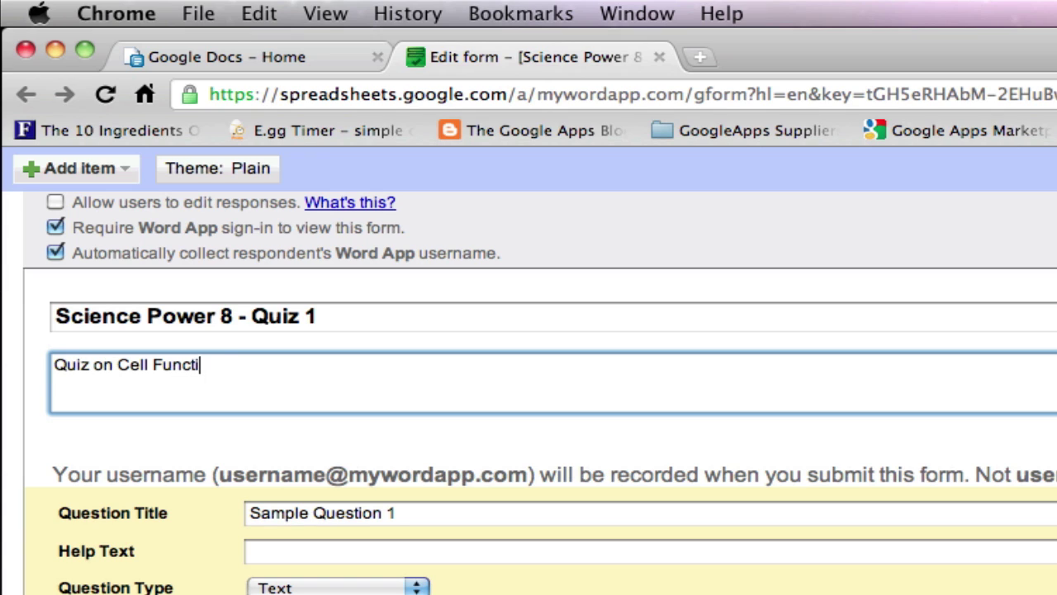
type("on, Chapter 2")
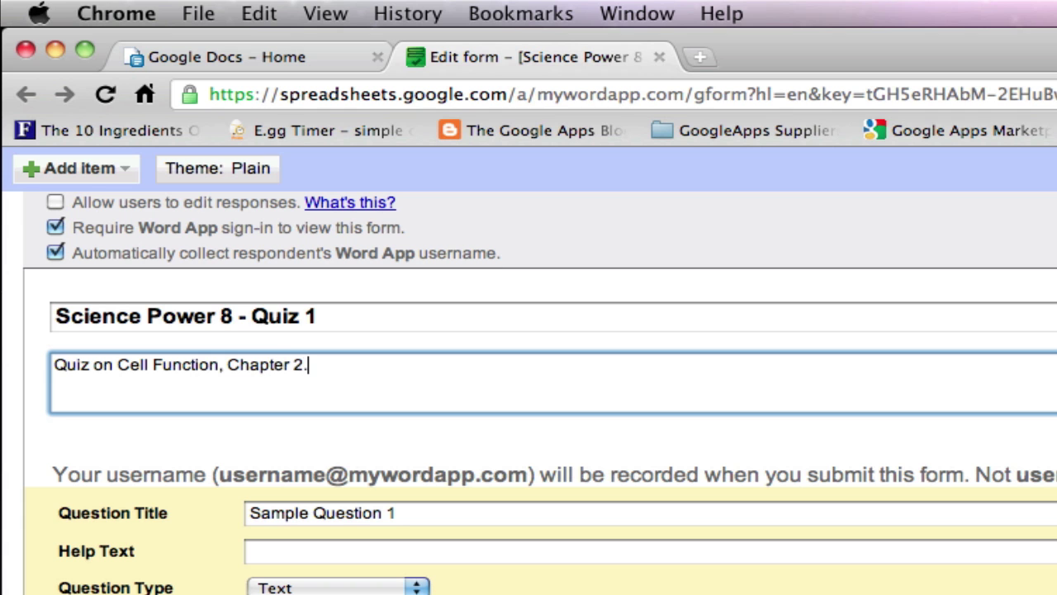
type(".")
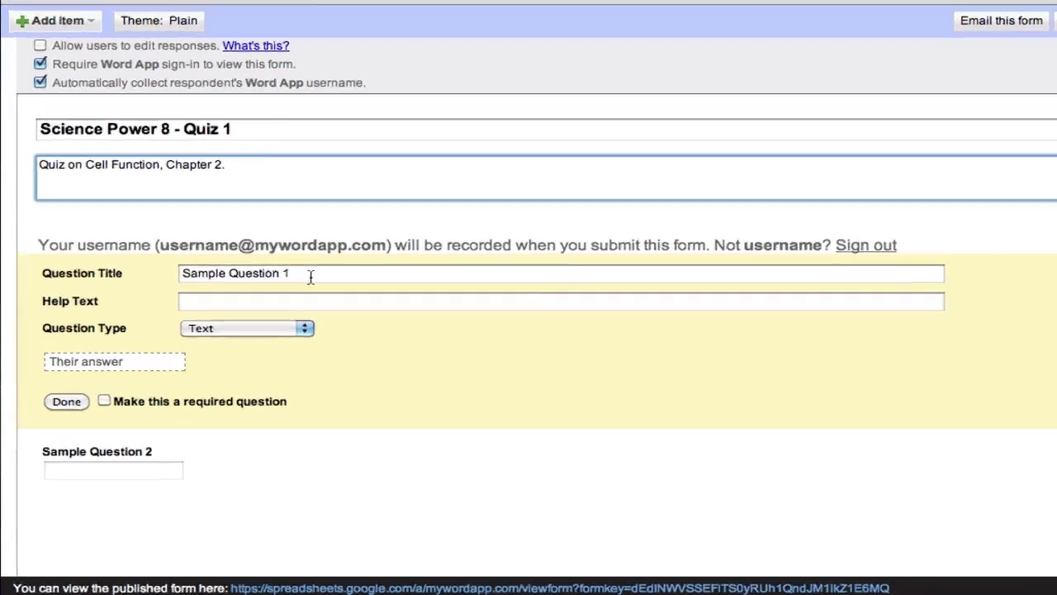
- Title question 1 '1. Which of the following are made up of cells?' with help text 'Select all that apply'
triple_click(246, 302)
type("1. ")
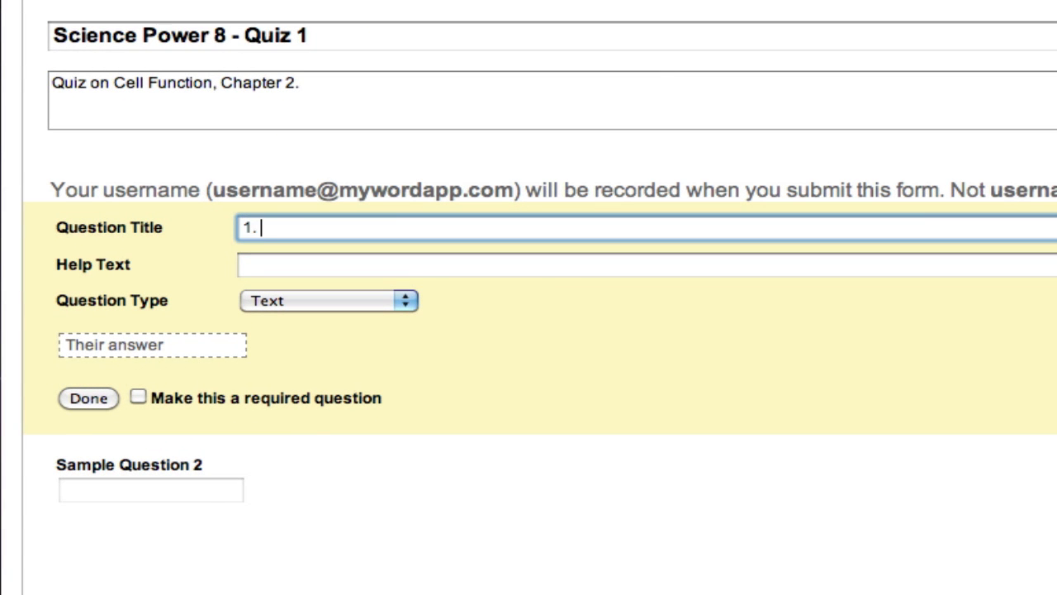
type("Which of the f")
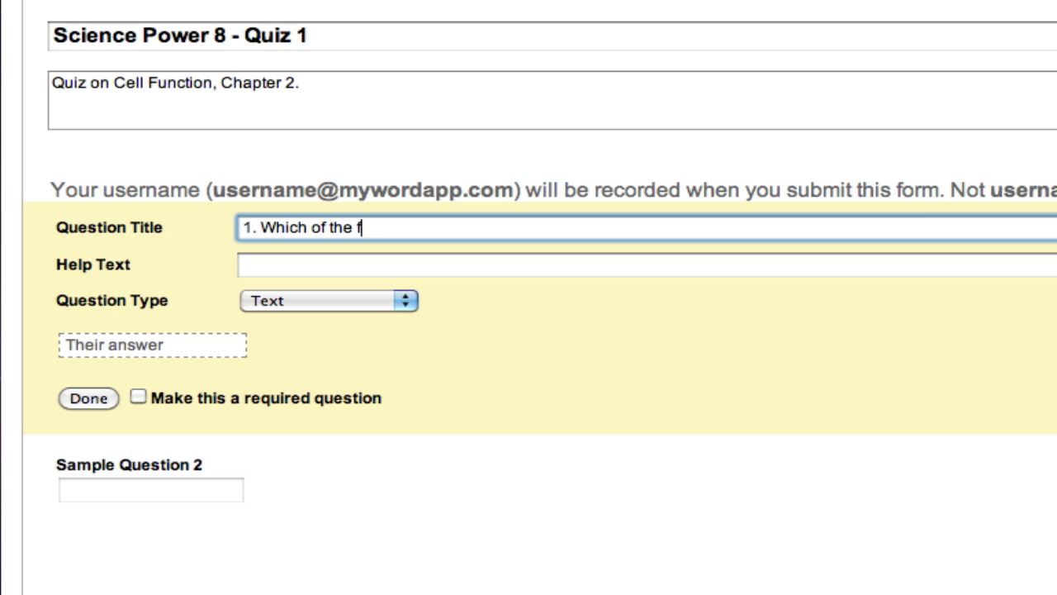
type("ollowing are ")
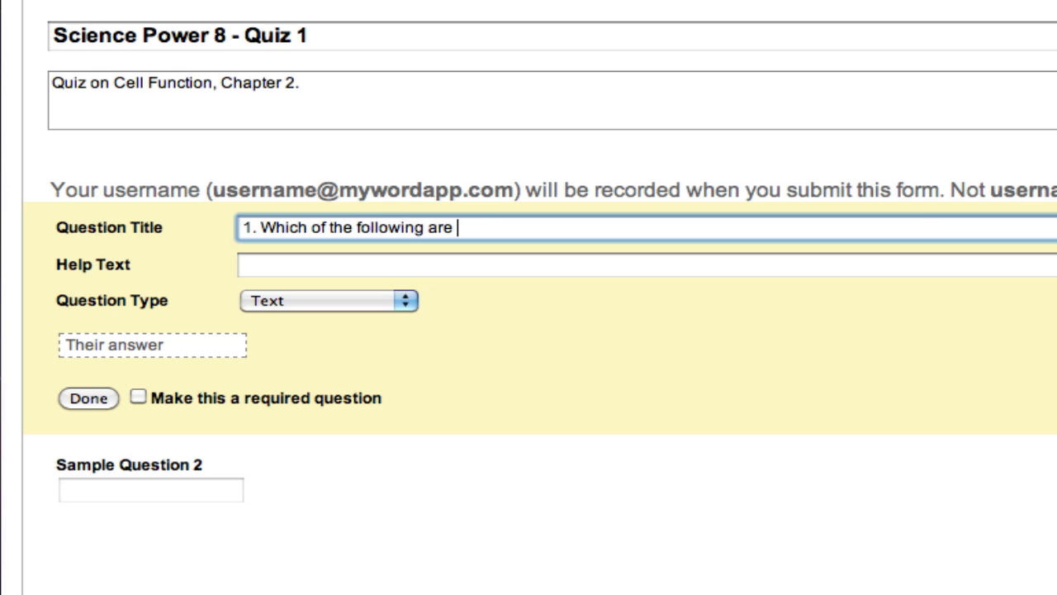
type("made up of cells")
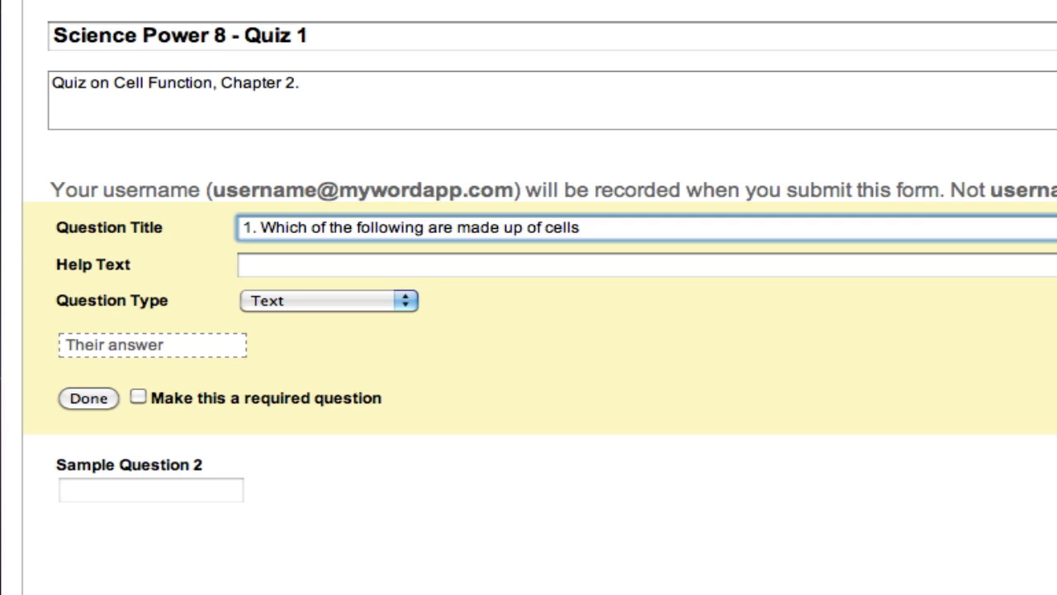
type("?")
key("Tab")
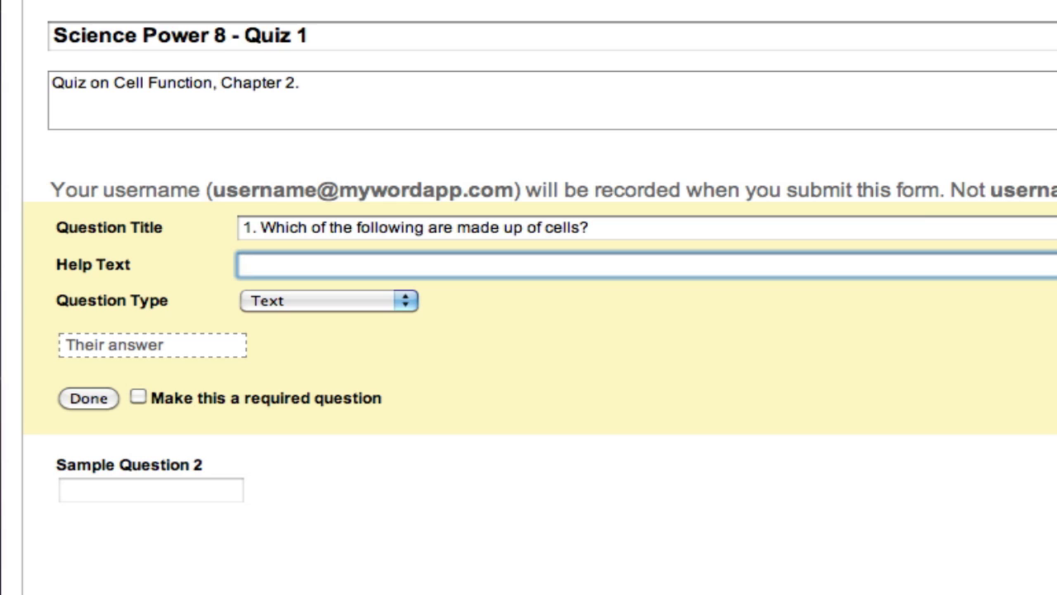
type("Select all th")
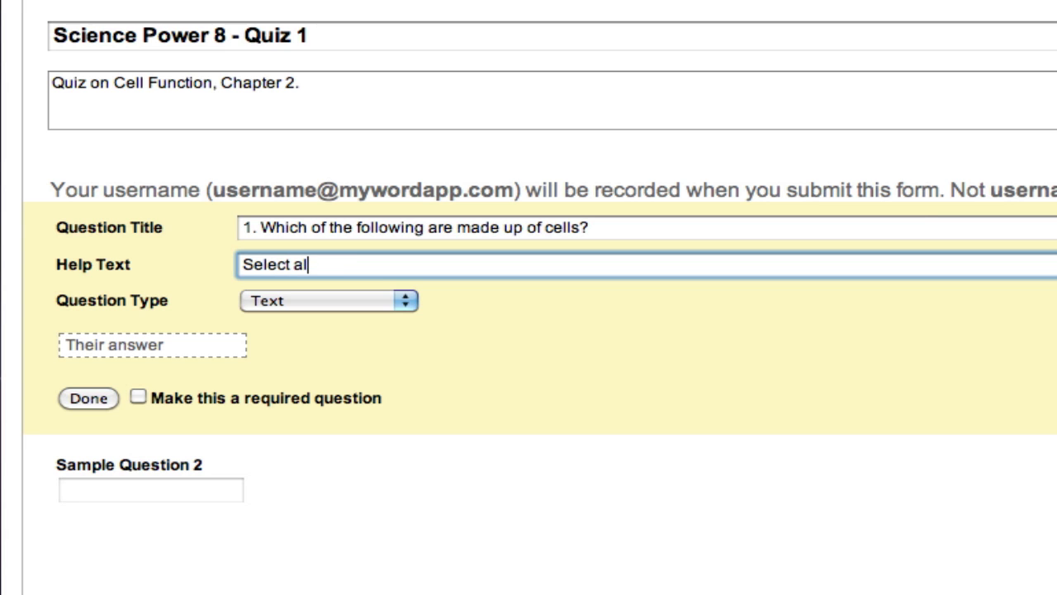
type("at apply")
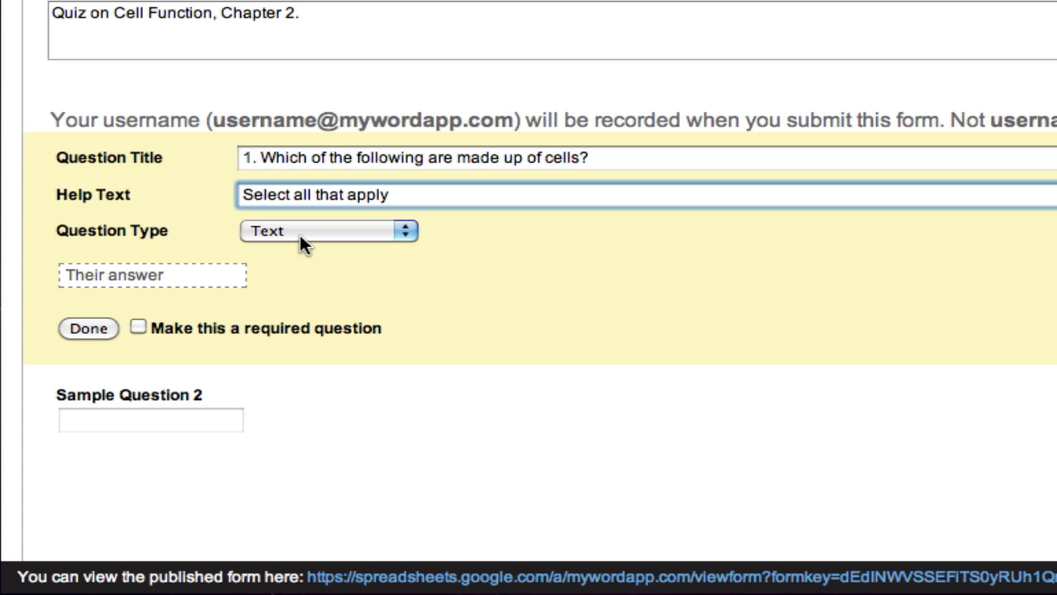
- Make question 1 a checkbox question with Humans as its first option
left_click(306, 234)
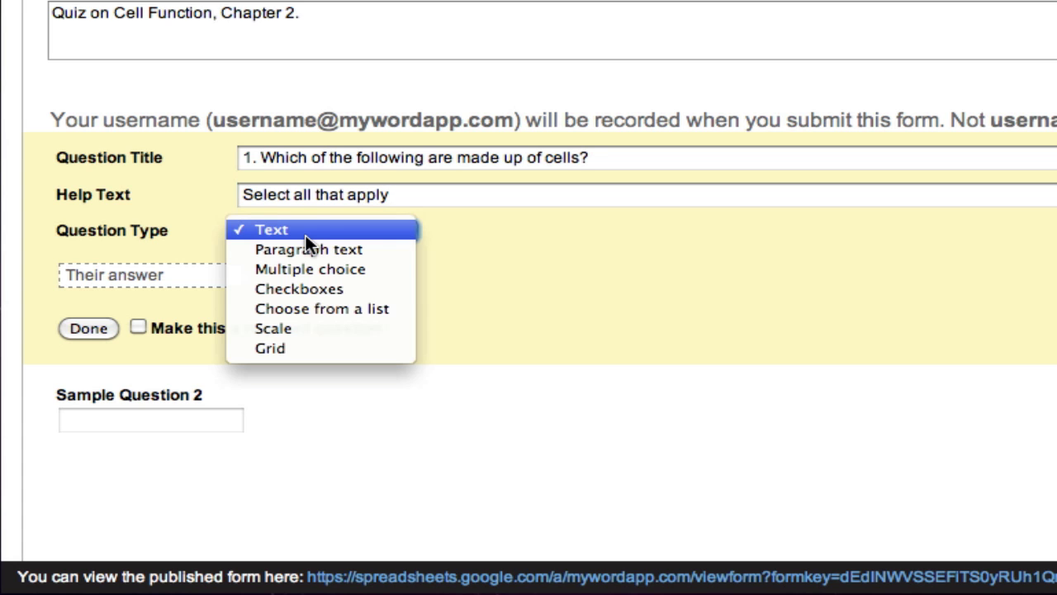
left_click(312, 288)
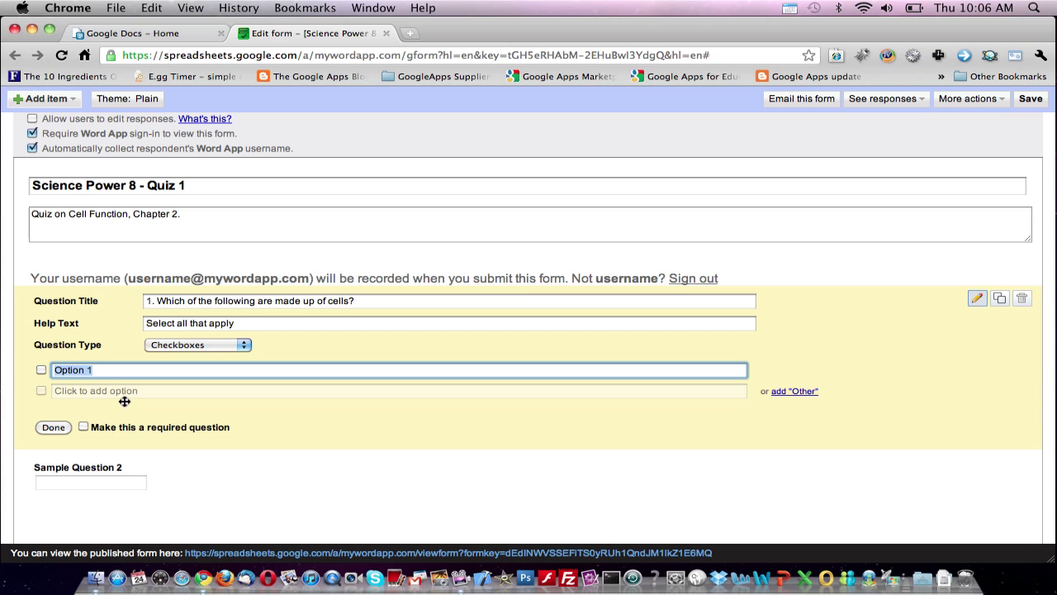
type("Huam")
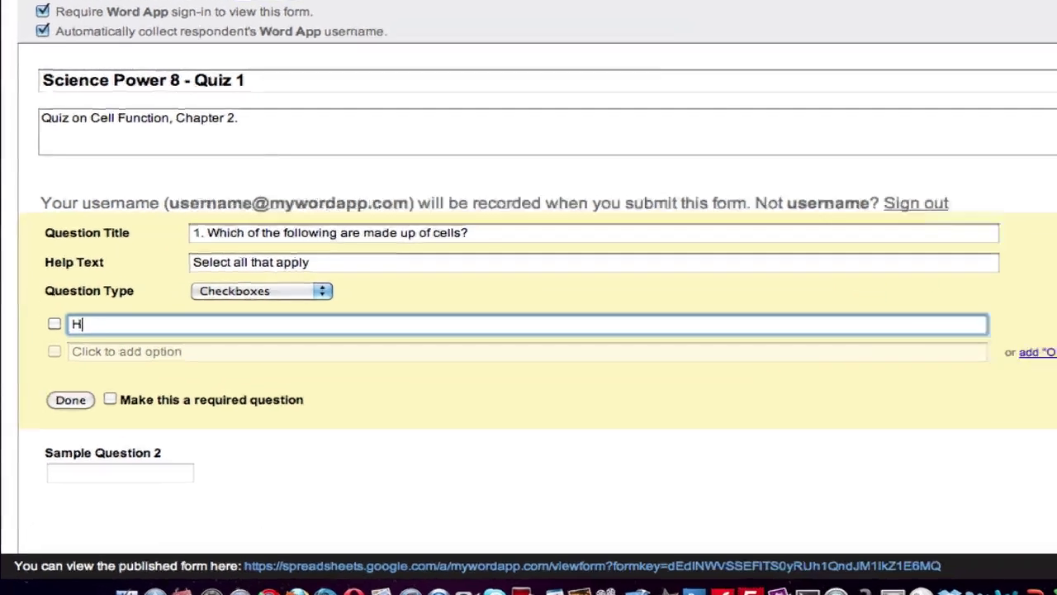
key("BackSpace")
key("BackSpace")
type("mana")
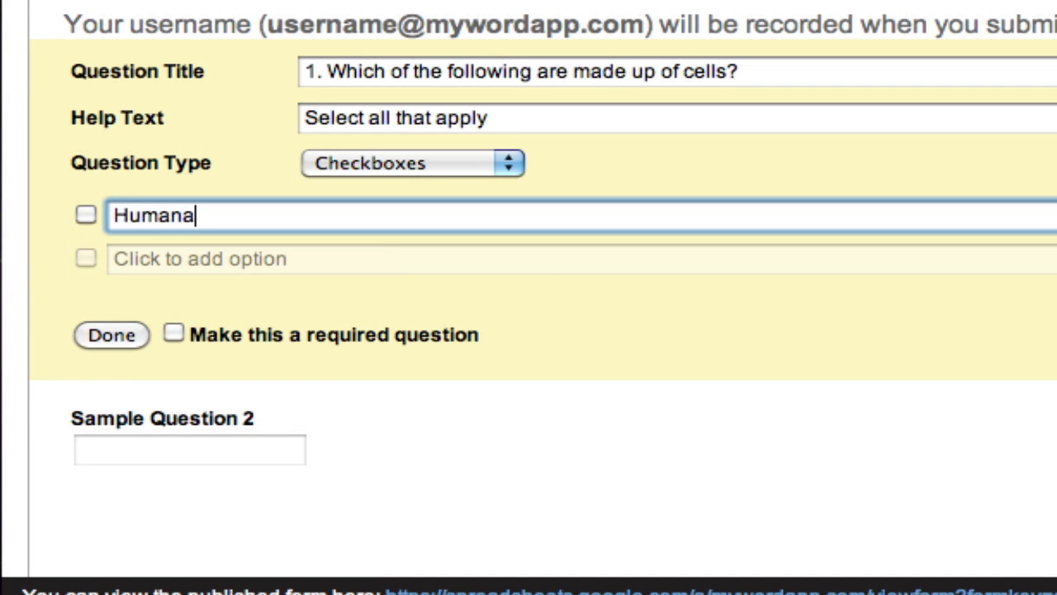
key("BackSpace")
type("s")
key("Return")
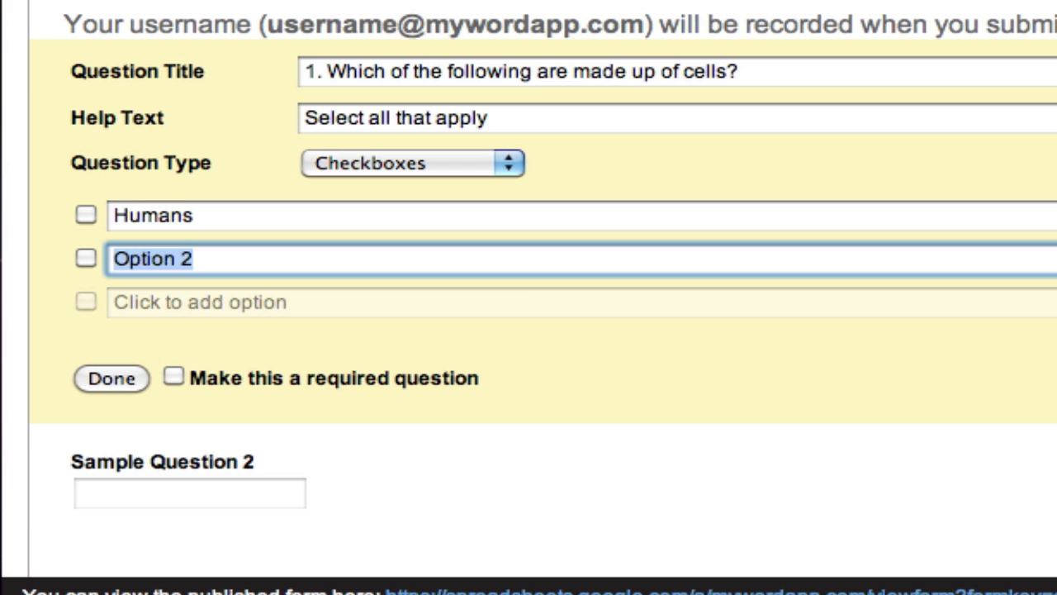
- Add the checkbox options Animals, Bacteria and Ostrich Egg
type("Animals")
key("Return")
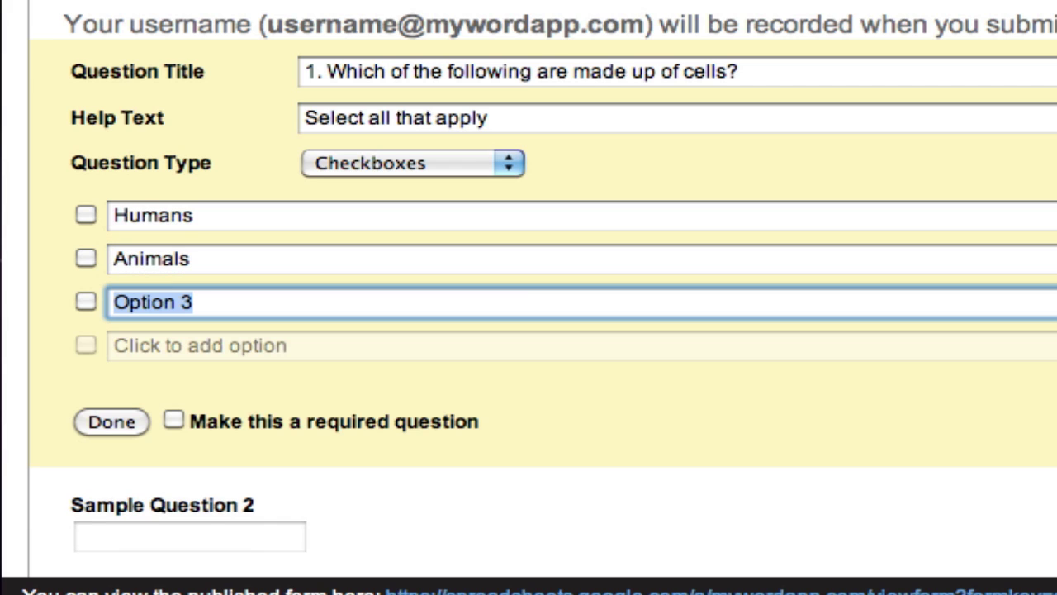
type("Bacteria")
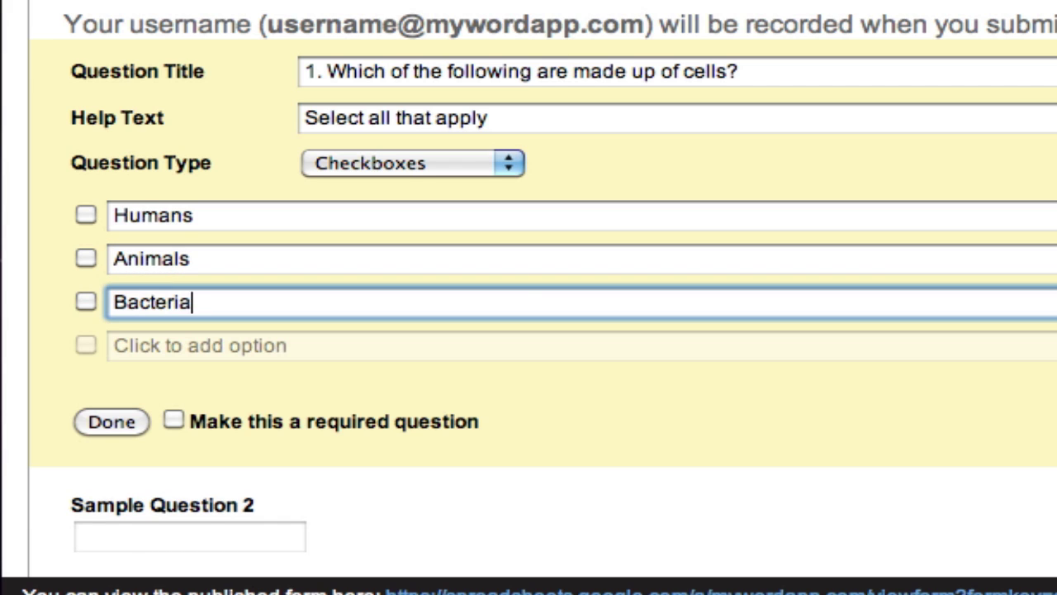
key("Return")
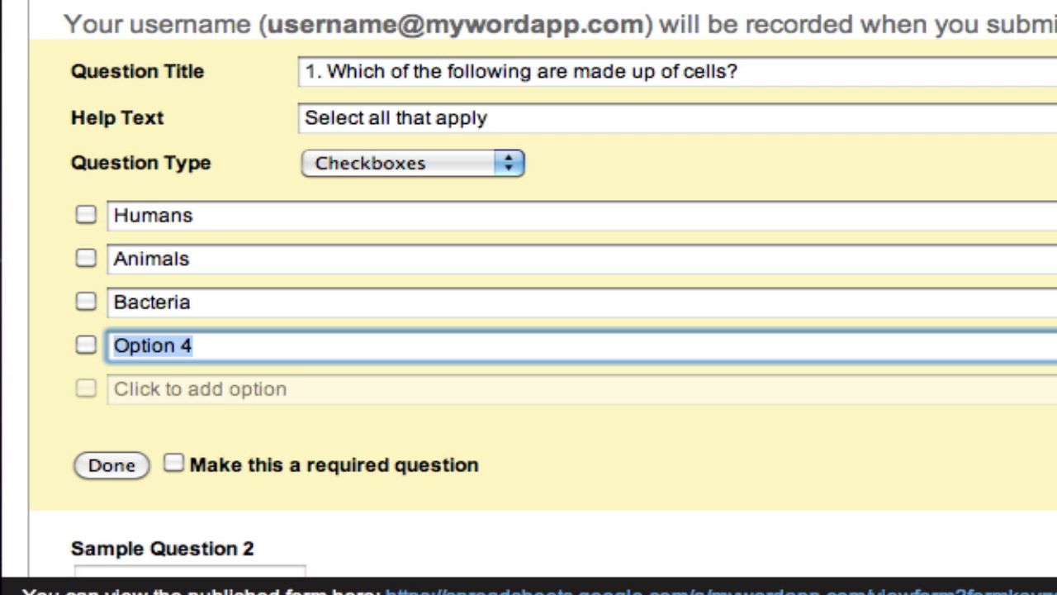
type("Ostrich Egg")
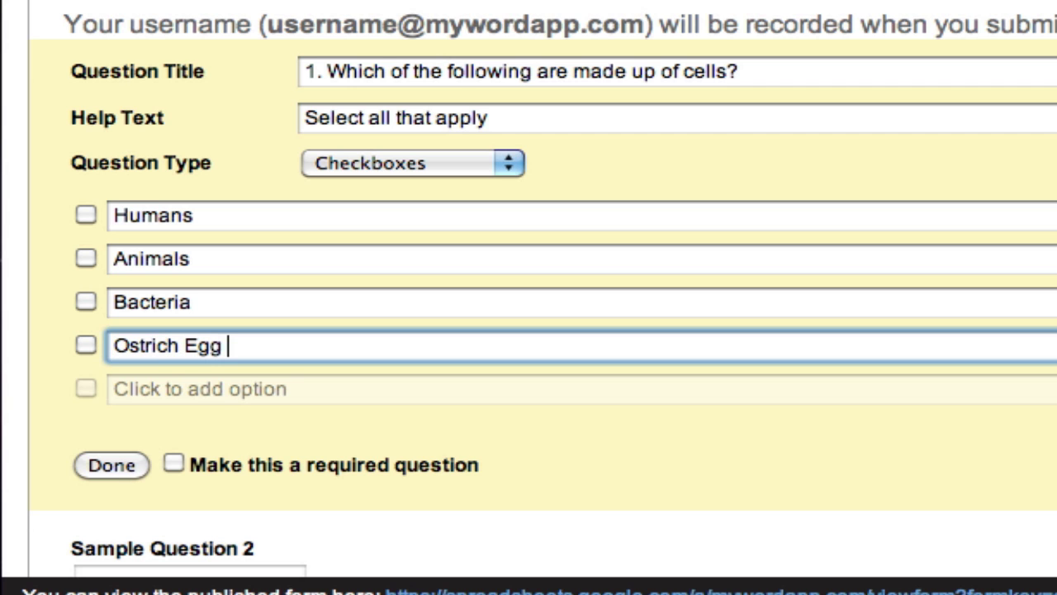
key("BackSpace")
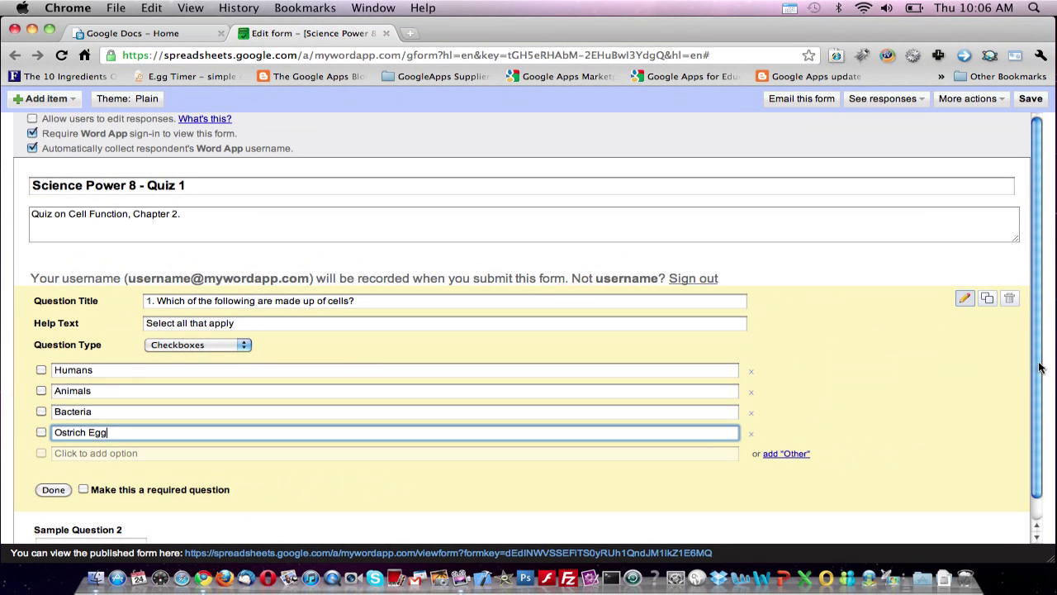
- Mark question 1 as required and close its editor with Done
scroll(329, 319, "down", 1)
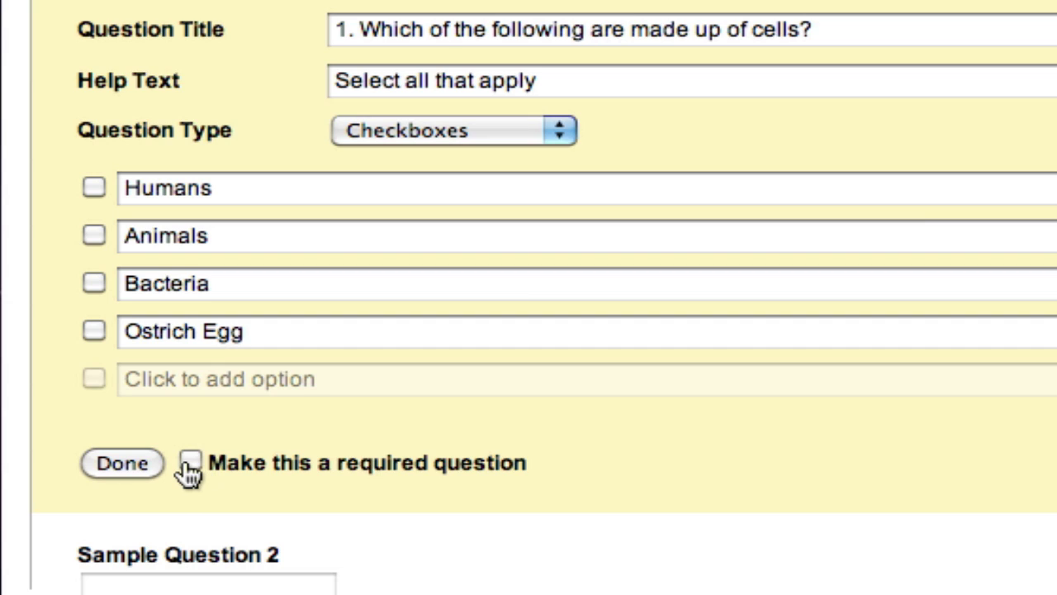
left_click(192, 463)
left_click(122, 464)
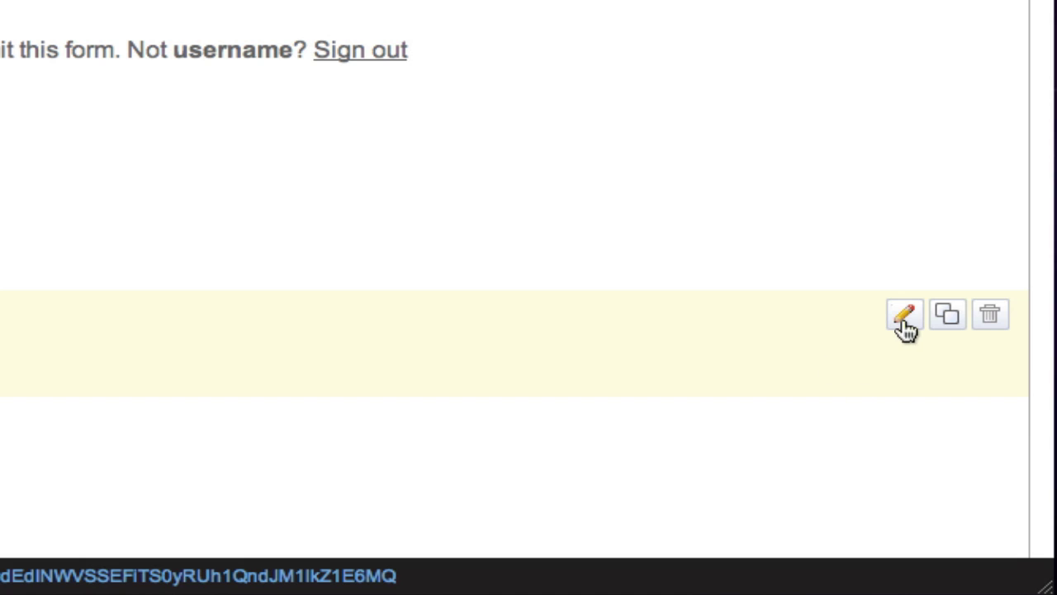
- Retitle question 2 to ask the compound light microscope part you look through with your eye
left_click(905, 322)
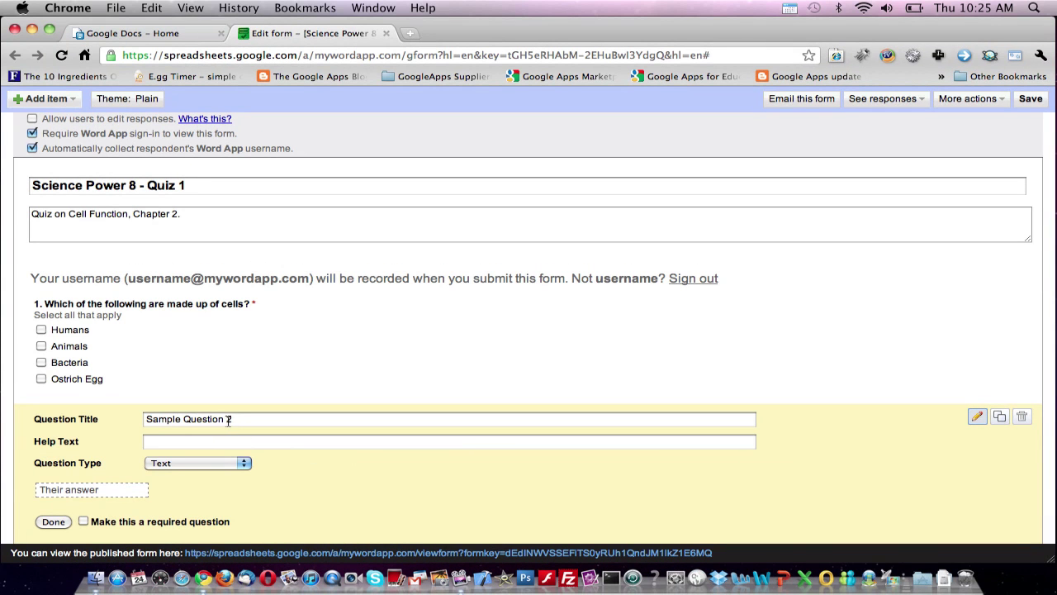
left_click_drag(225, 421, 50, 421)
key("BackSpace")
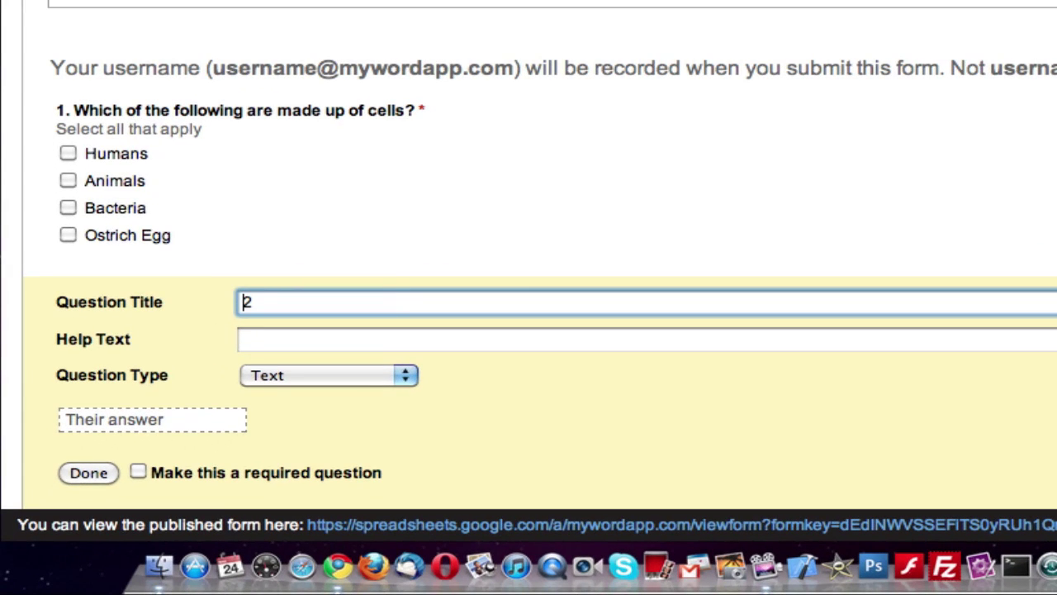
key("Right")
type(". Wha")
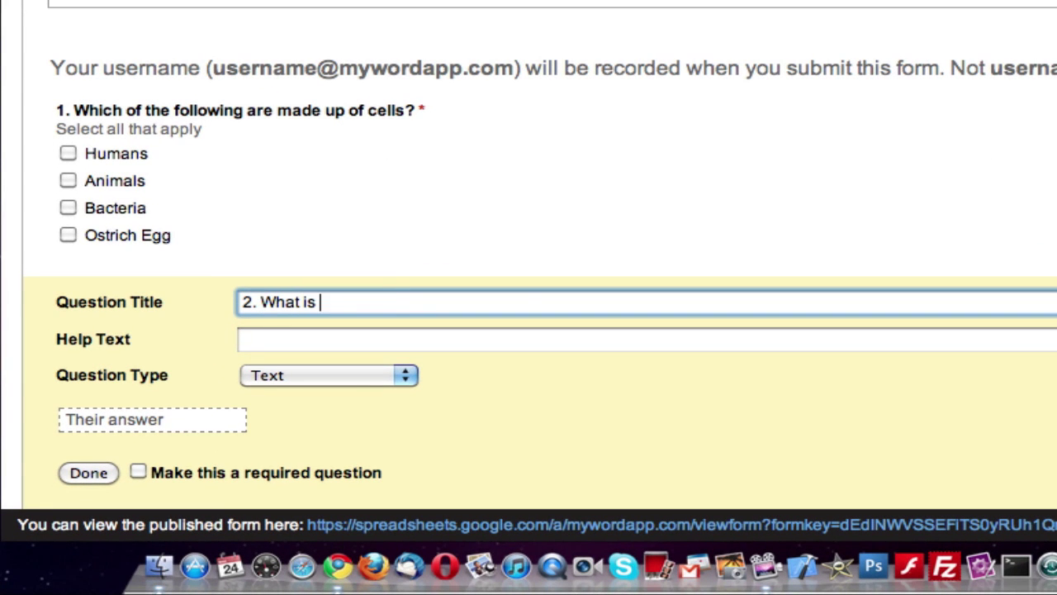
type("the name of the part ")
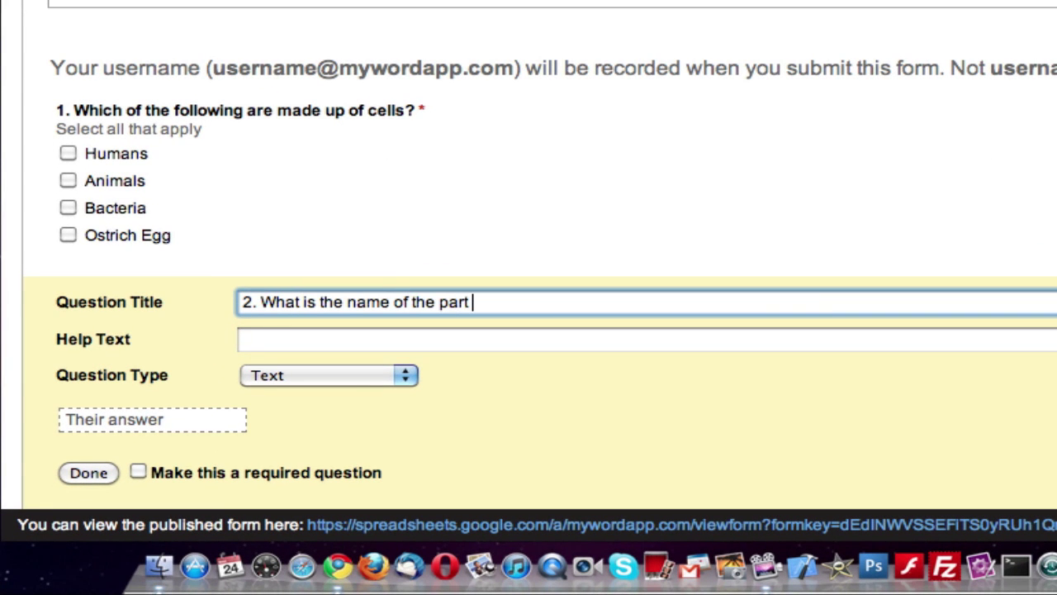
type("of the com")
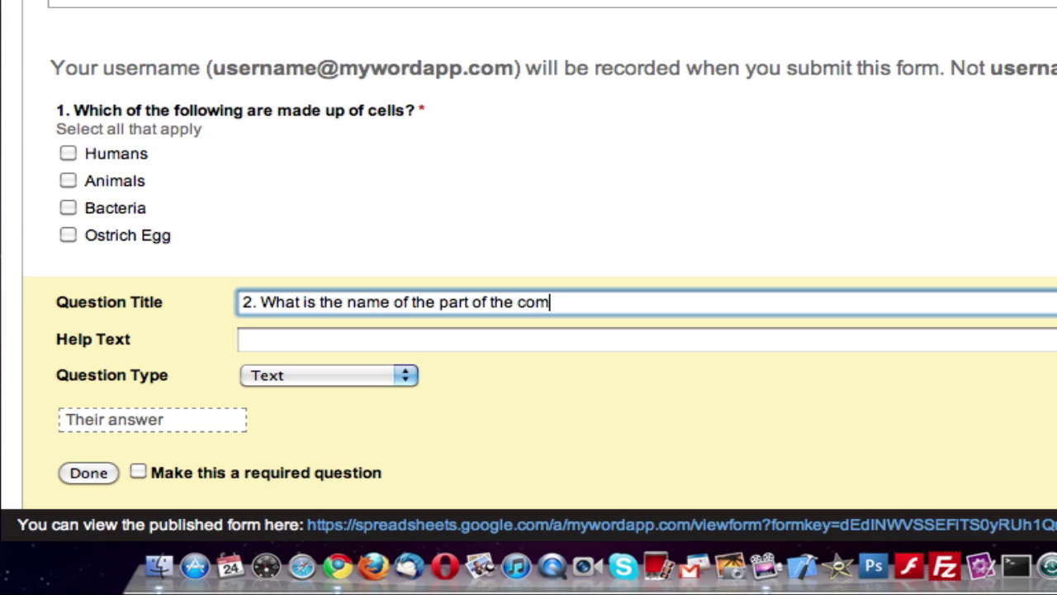
type("p")
key("BackSpace")
type("pound light micros")
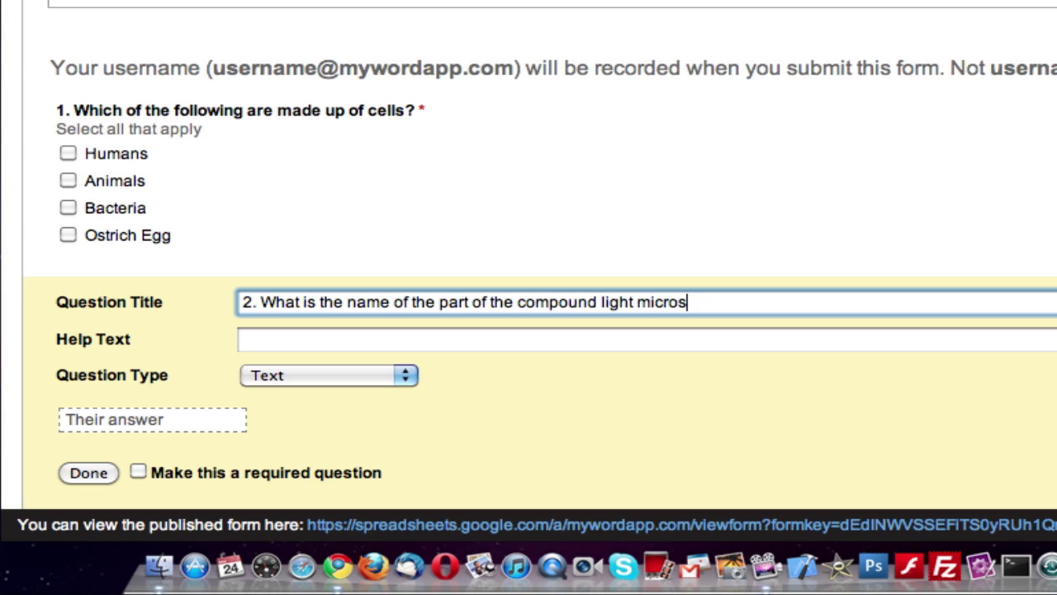
type("cope that ")
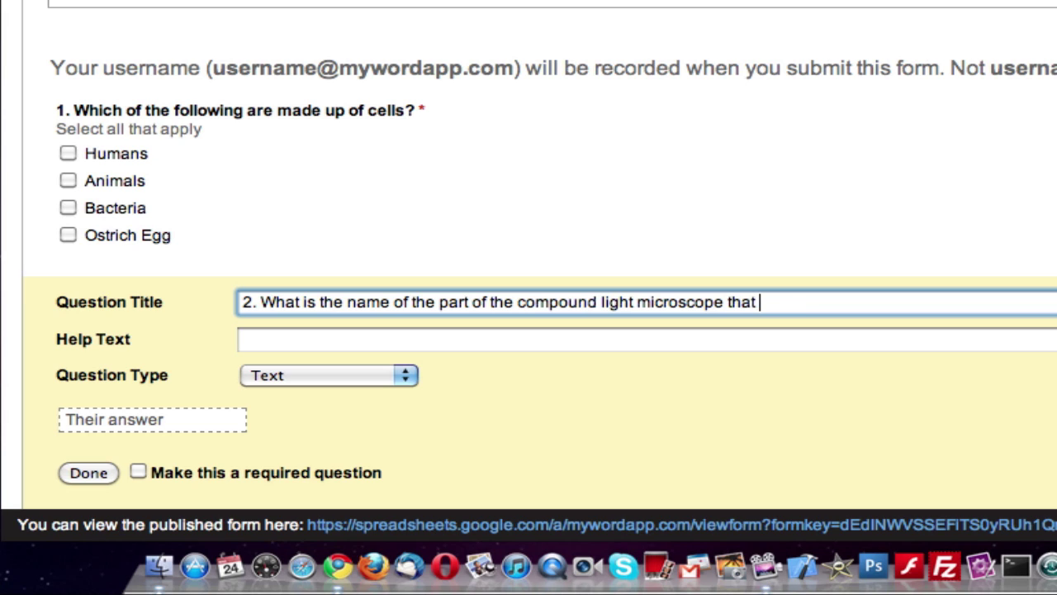
type("you look through ")
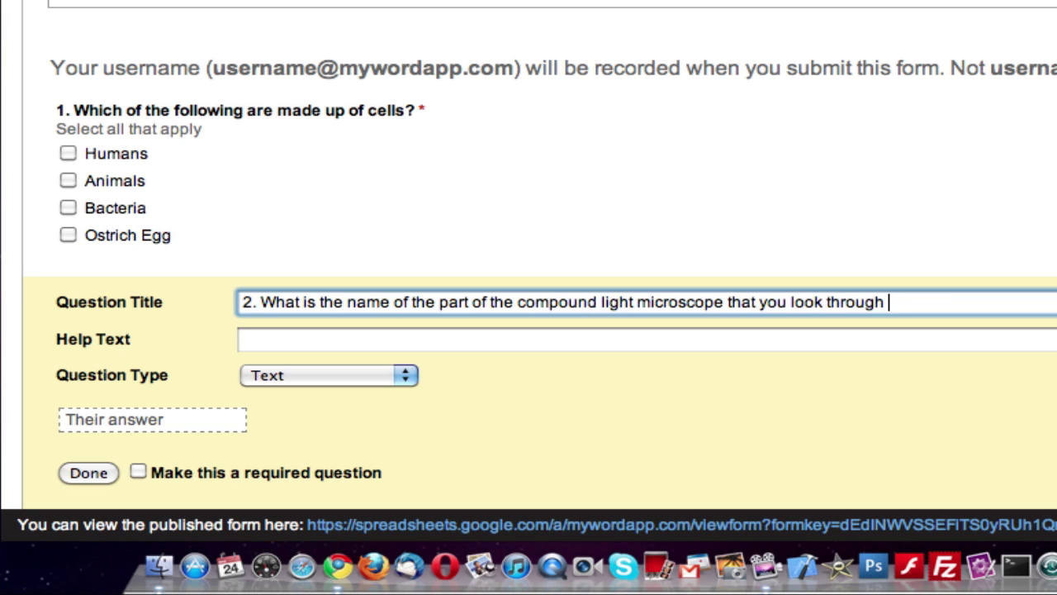
type("with your eye?")
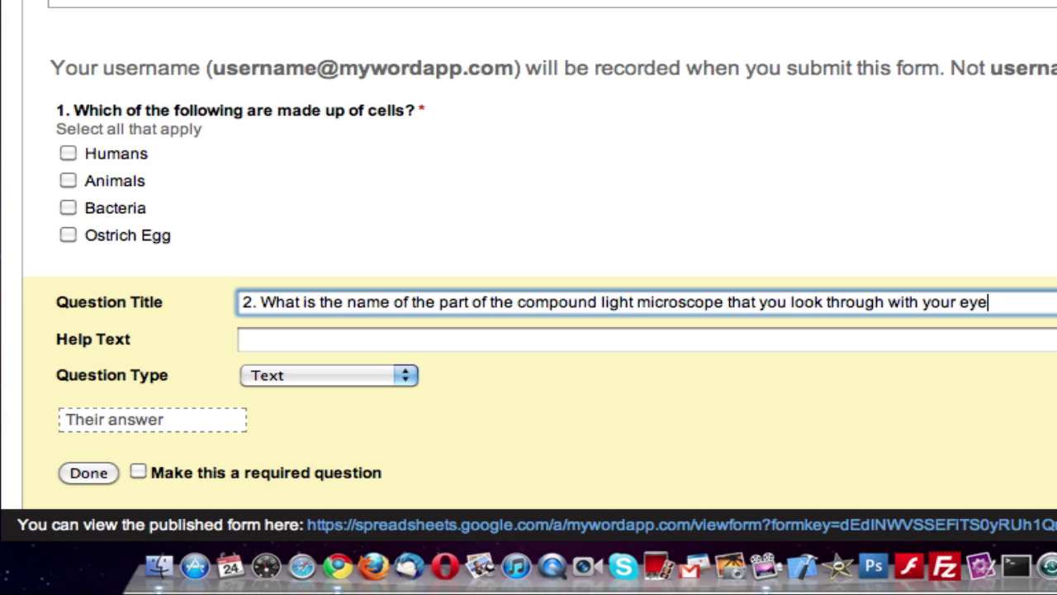
- Set question 2's type to Multiple choice
left_click(243, 339)
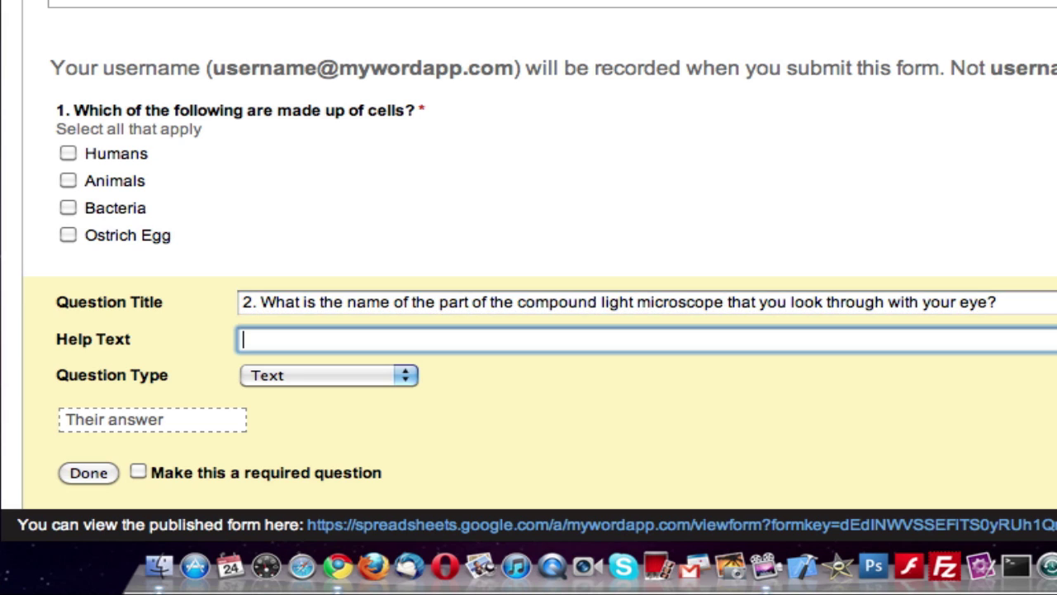
left_click(343, 377)
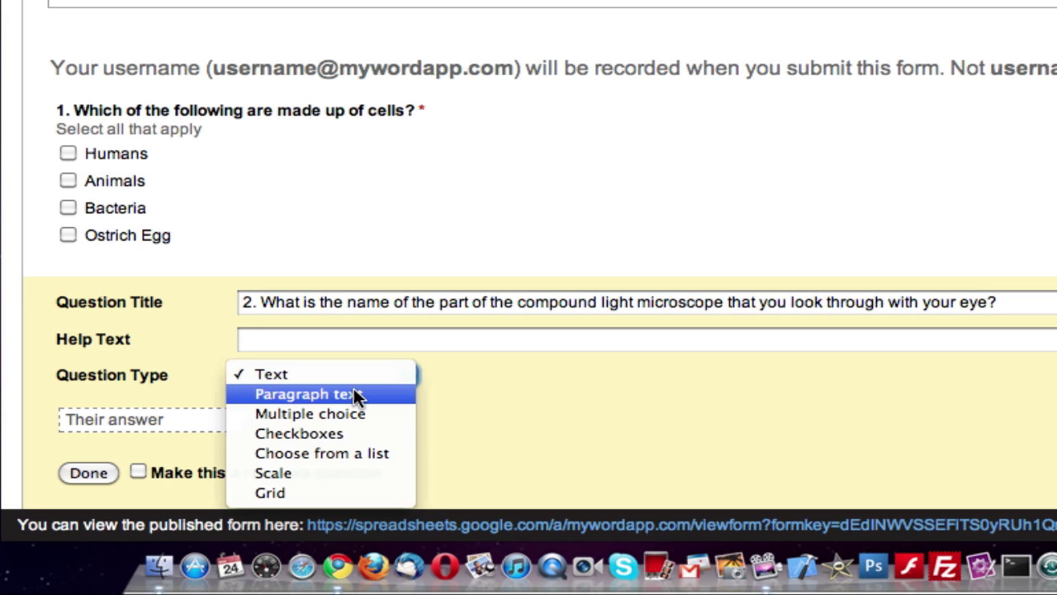
left_click(350, 412)
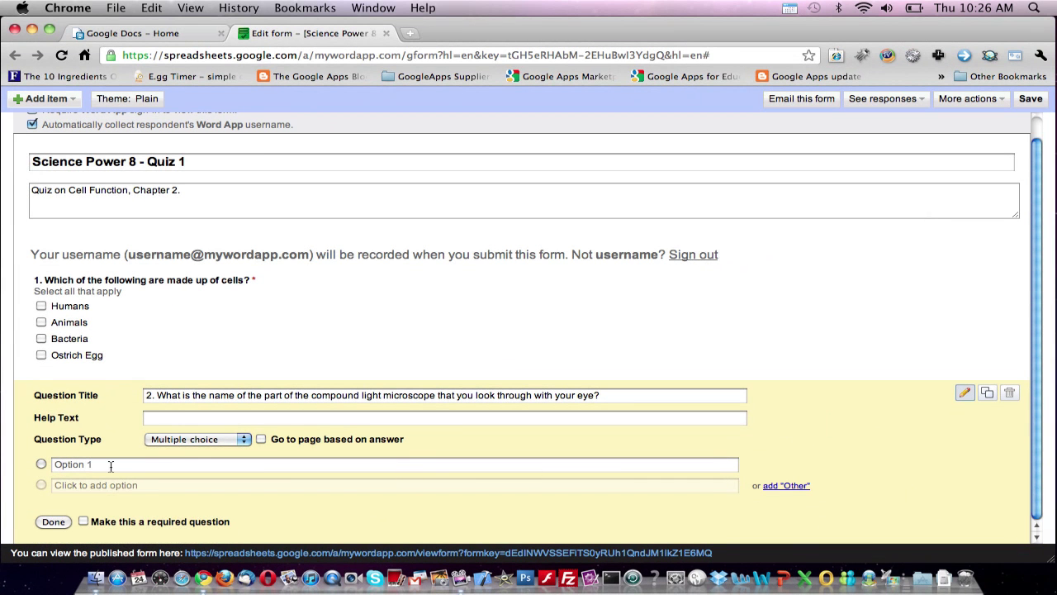
- Enter the first answer option 'A: The Objective Lens'
left_click(111, 466)
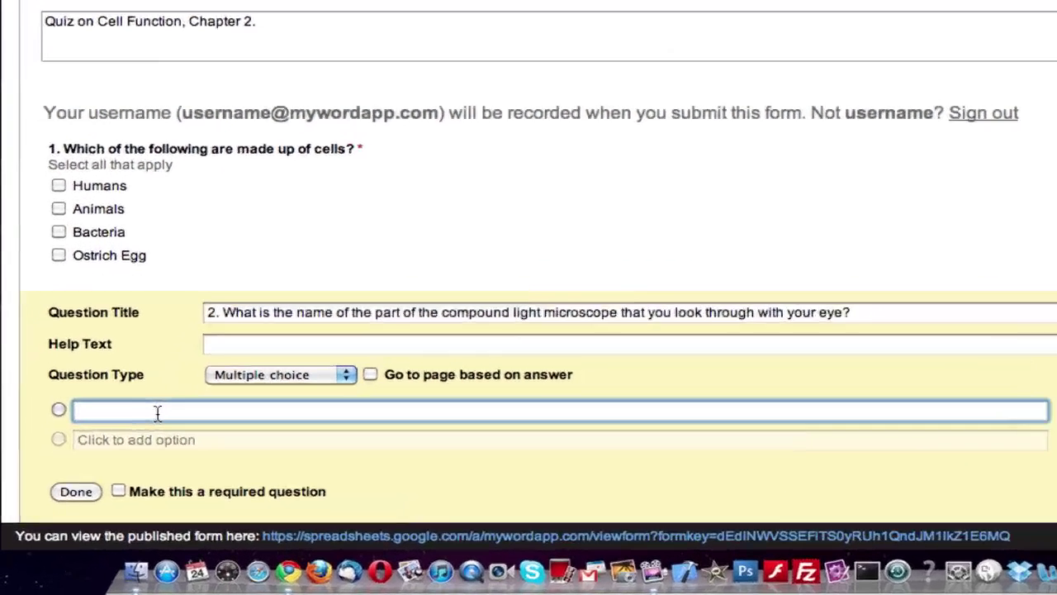
type("The Objective Lene")
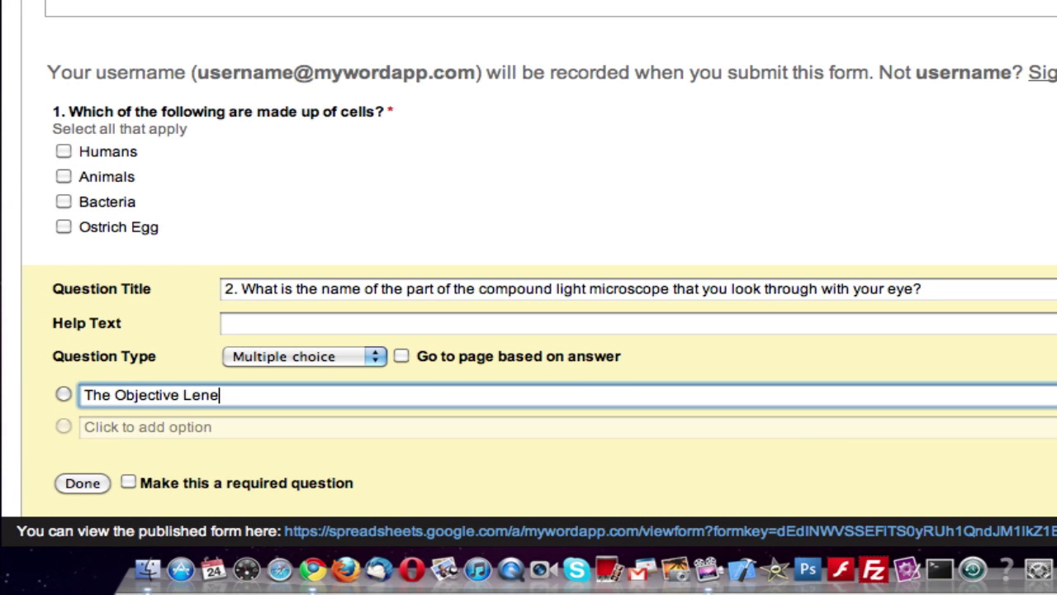
key("BackSpace")
type("s")
key("Return")
type("The")
key("BackSpace")
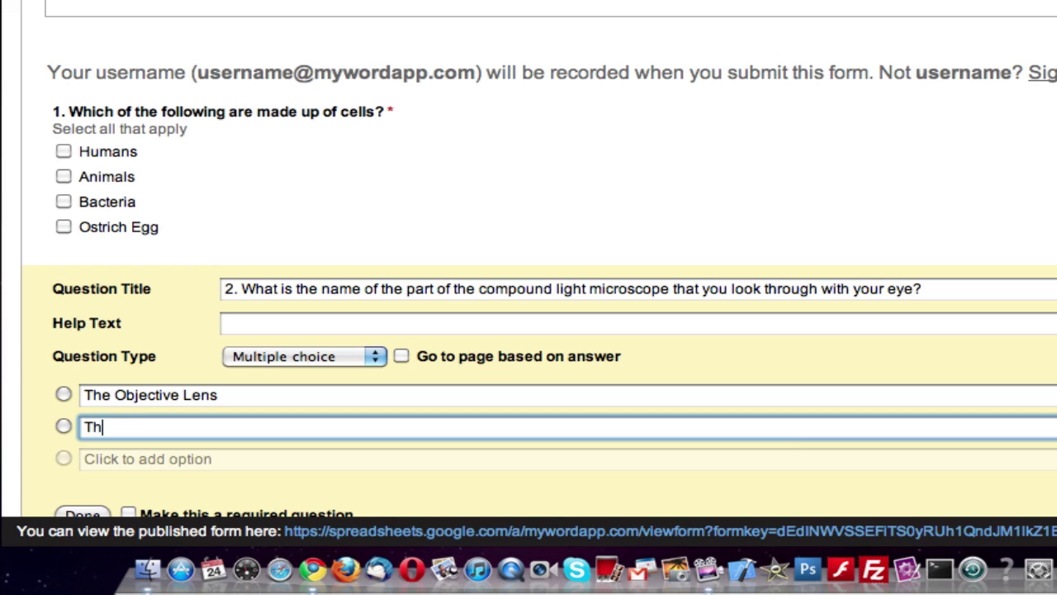
key("BackSpace")
key("BackSpace")
key("BackSpace")
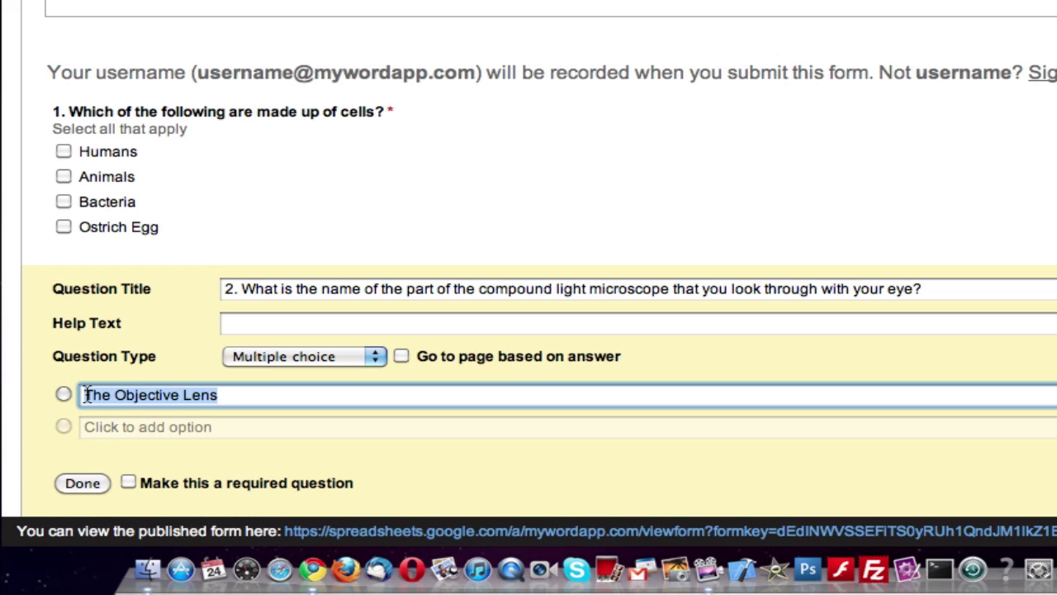
left_click(86, 395)
type("a")
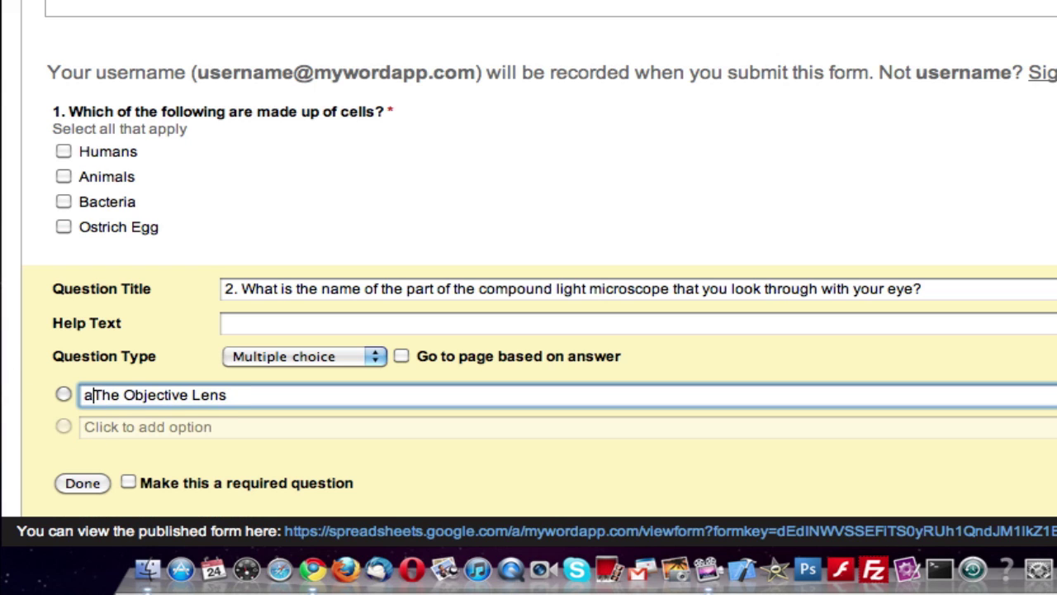
key("BackSpace")
type("A:")
- Add options 'B: The Stage', 'C: The Ocular Lens', 'D: The Diaphragm' and make question 2 required
left_click(170, 426)
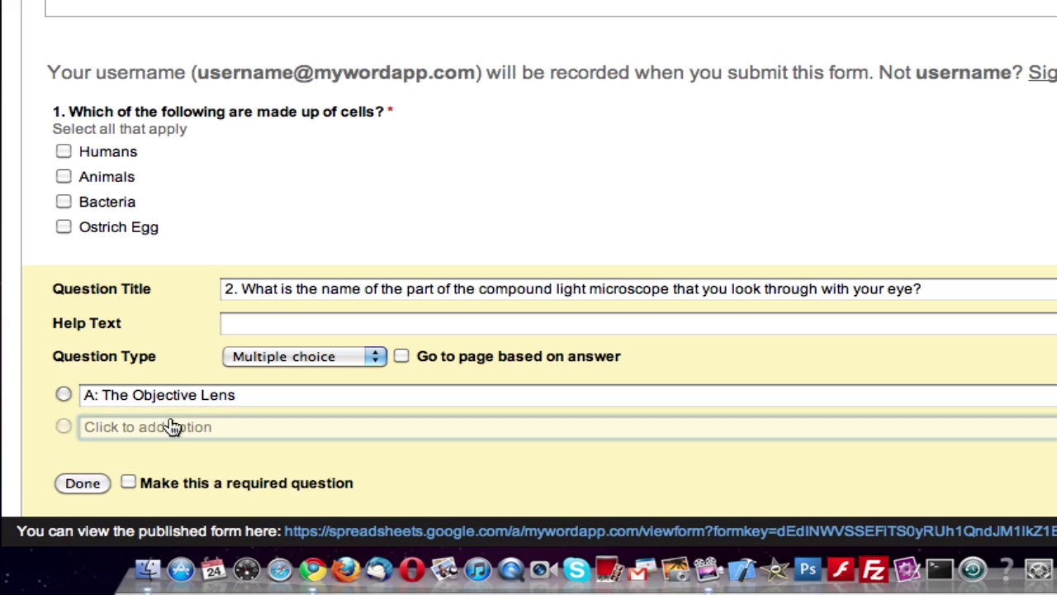
type("B: ")
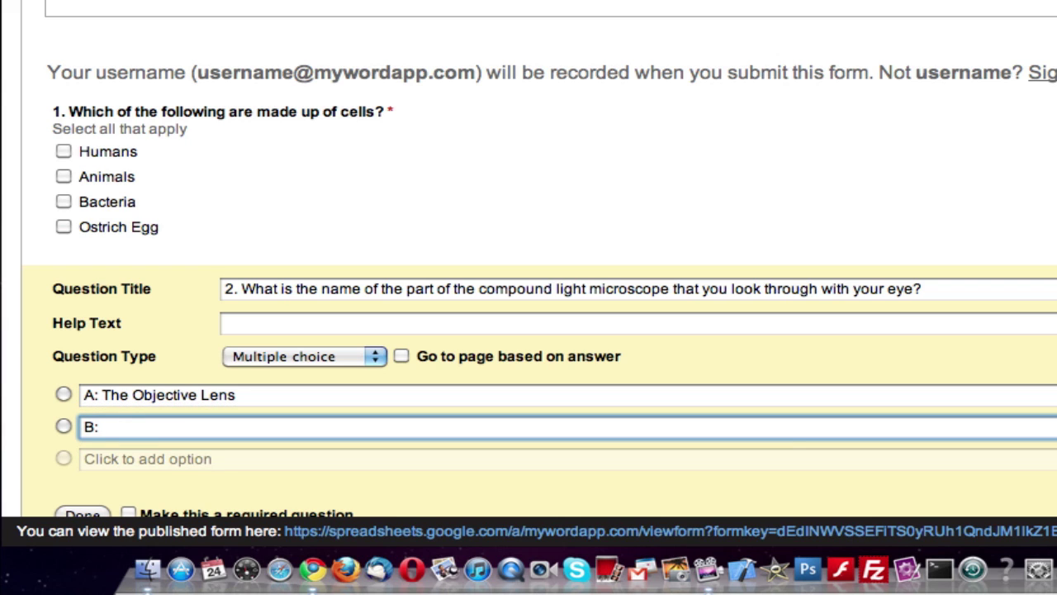
type("The Stage")
key("Return")
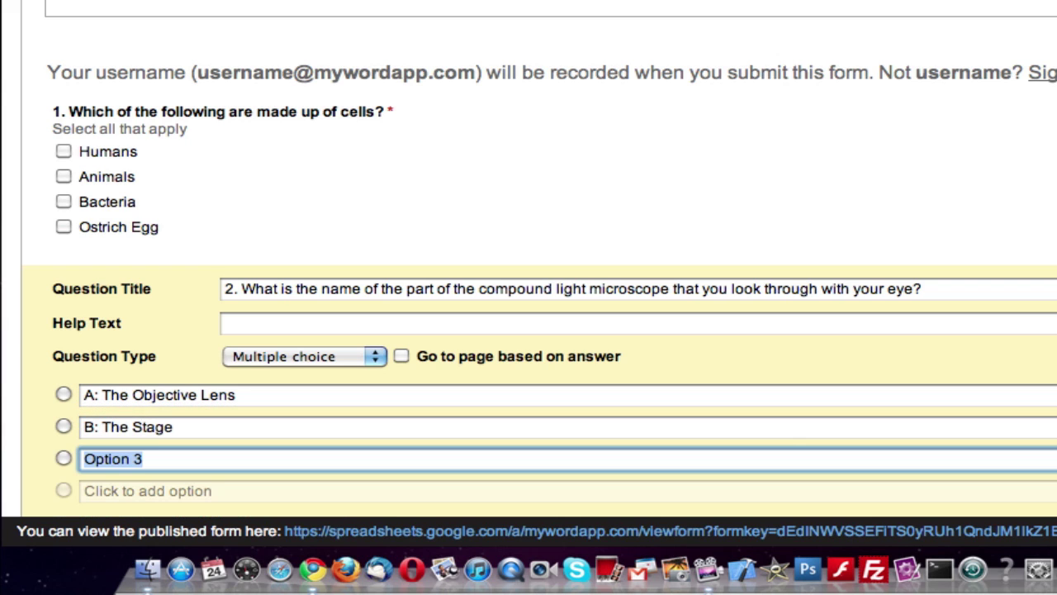
type("C: The")
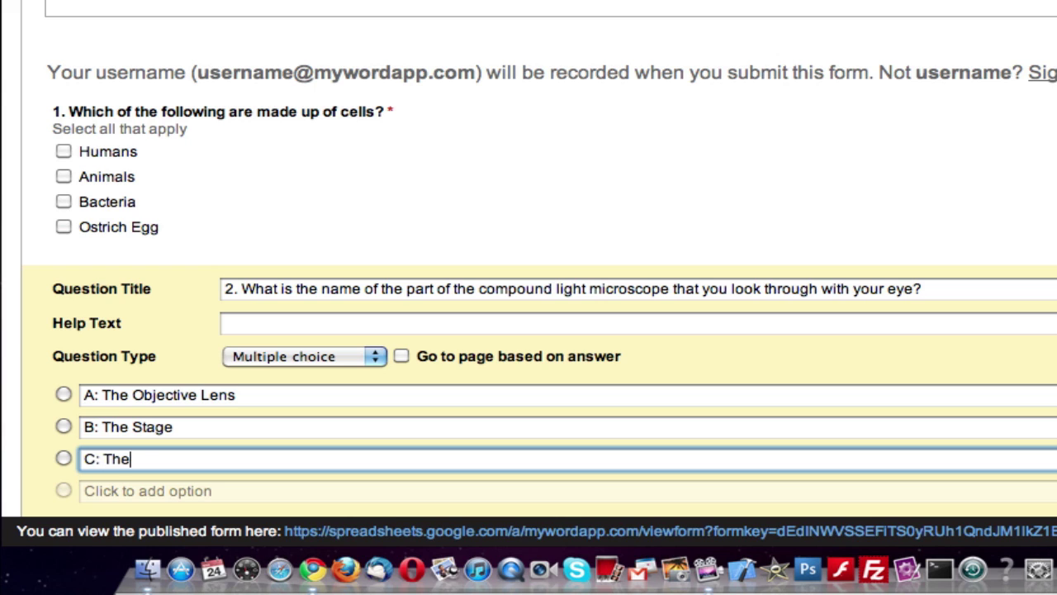
type(" Ocular Lens")
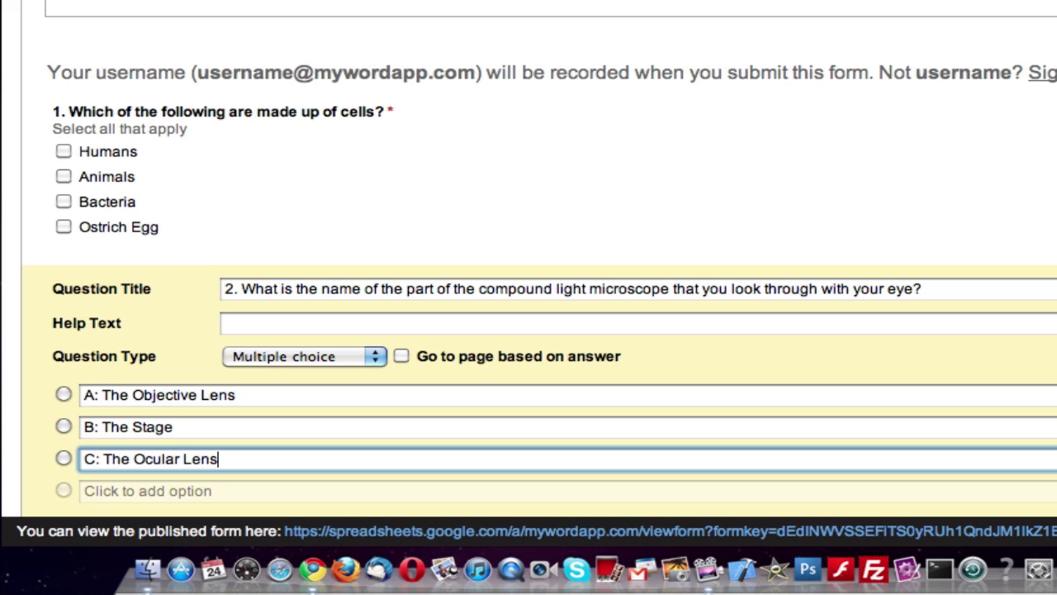
key("Return")
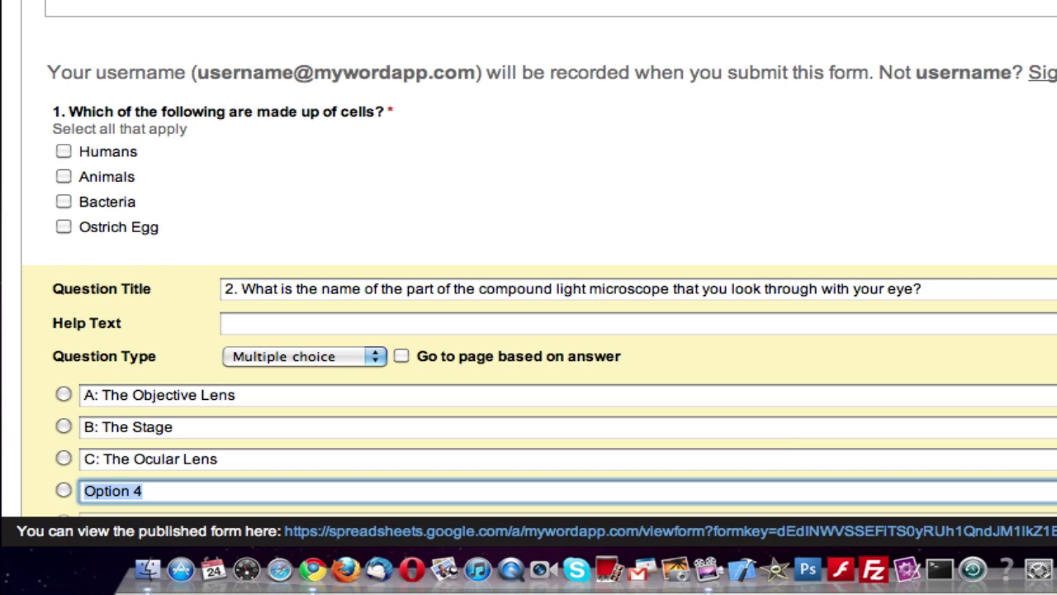
scroll(529, 330, "down", 2)
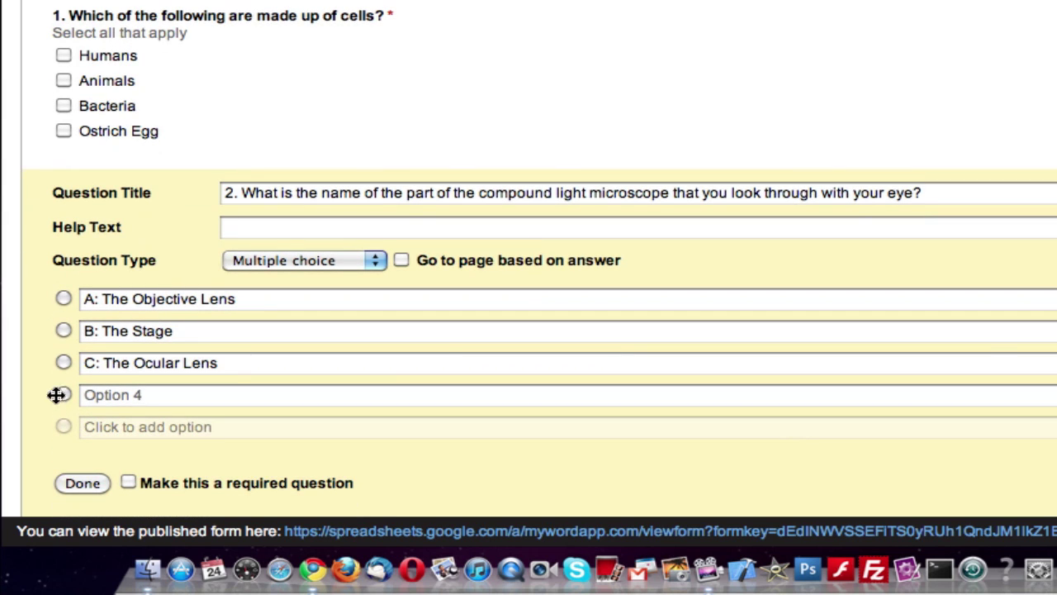
left_click(98, 398)
type("D:")
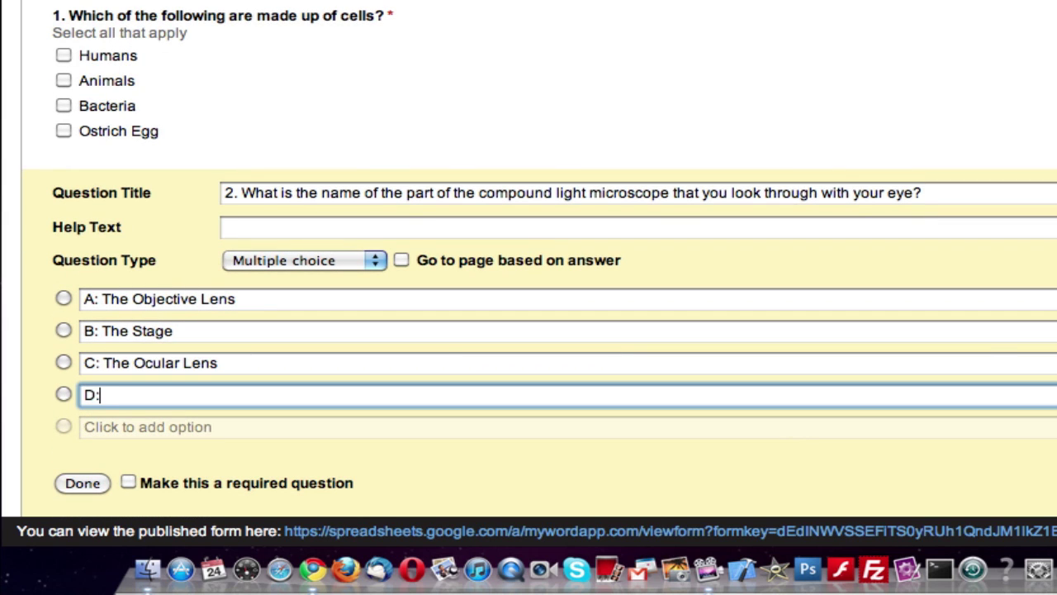
type(" The Diaphragm")
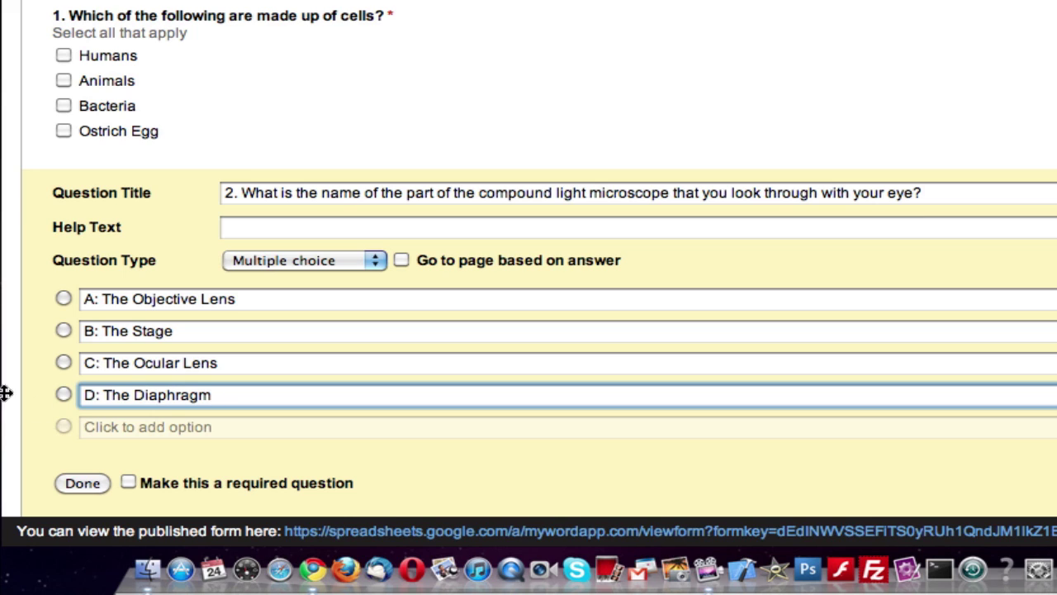
left_click(130, 482)
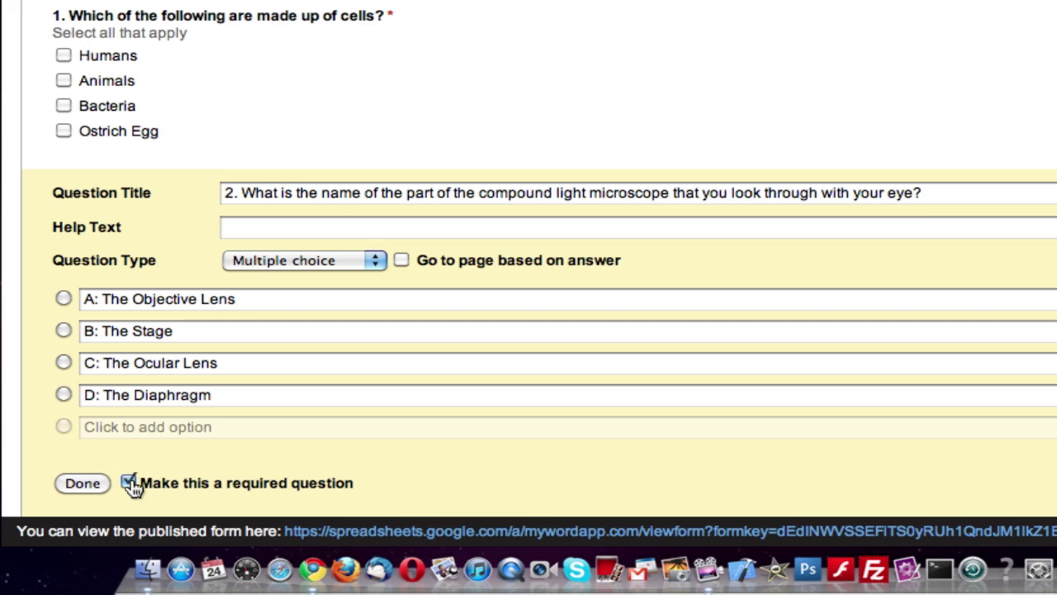
left_click(83, 483)
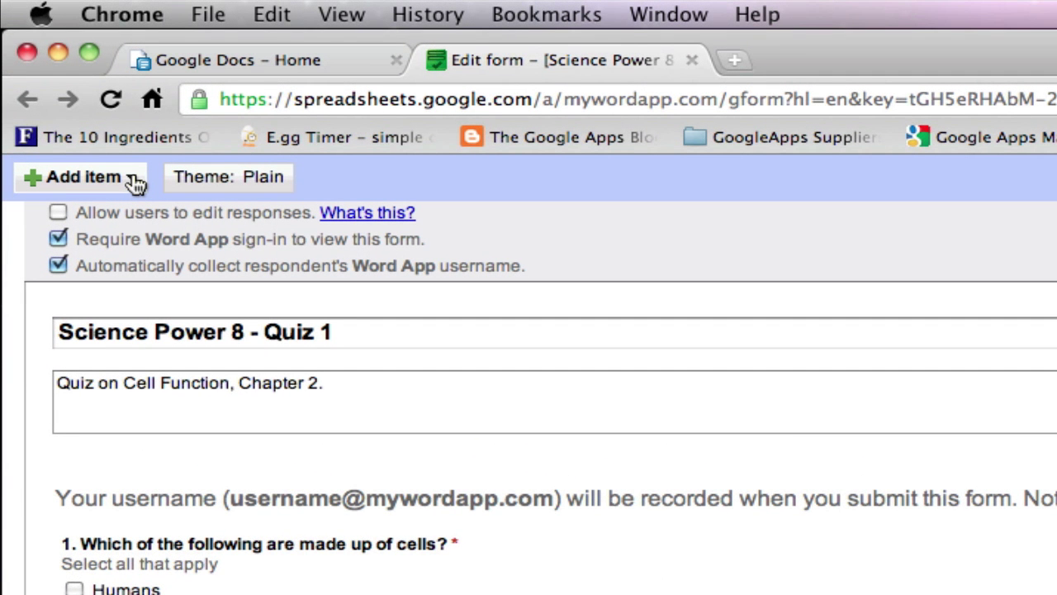
- Open the Add item list of question types
left_click(134, 183)
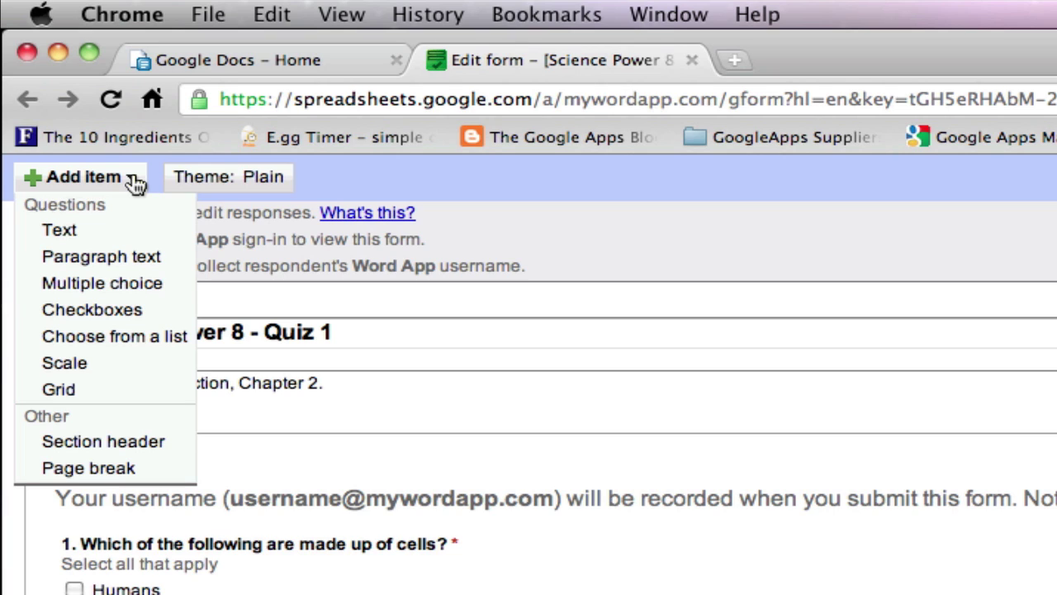
- Add a paragraph-text question asking to define the function and location of "Chromosomes"
left_click(108, 256)
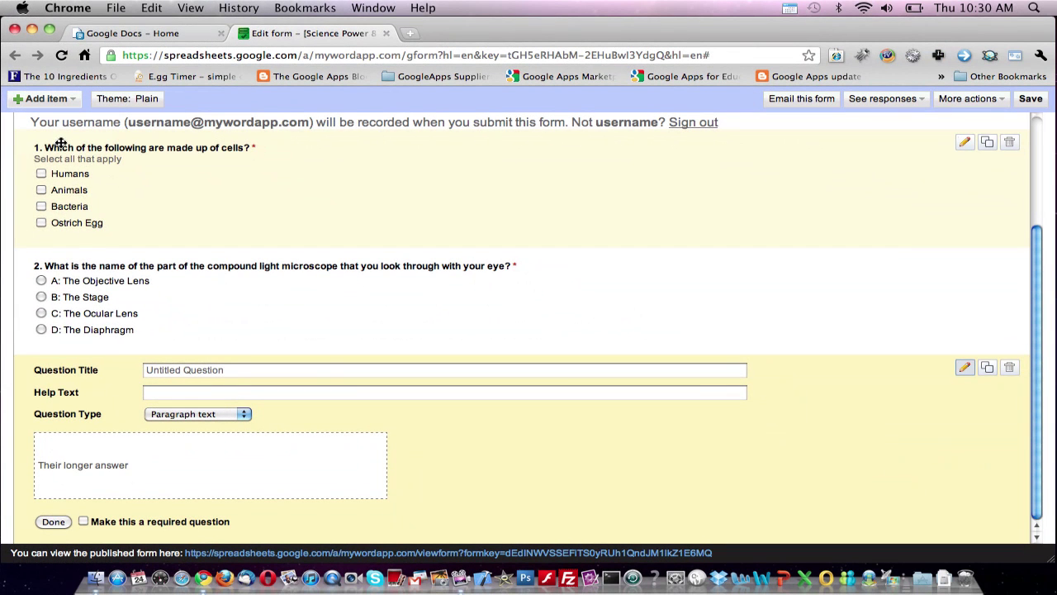
left_click(239, 372)
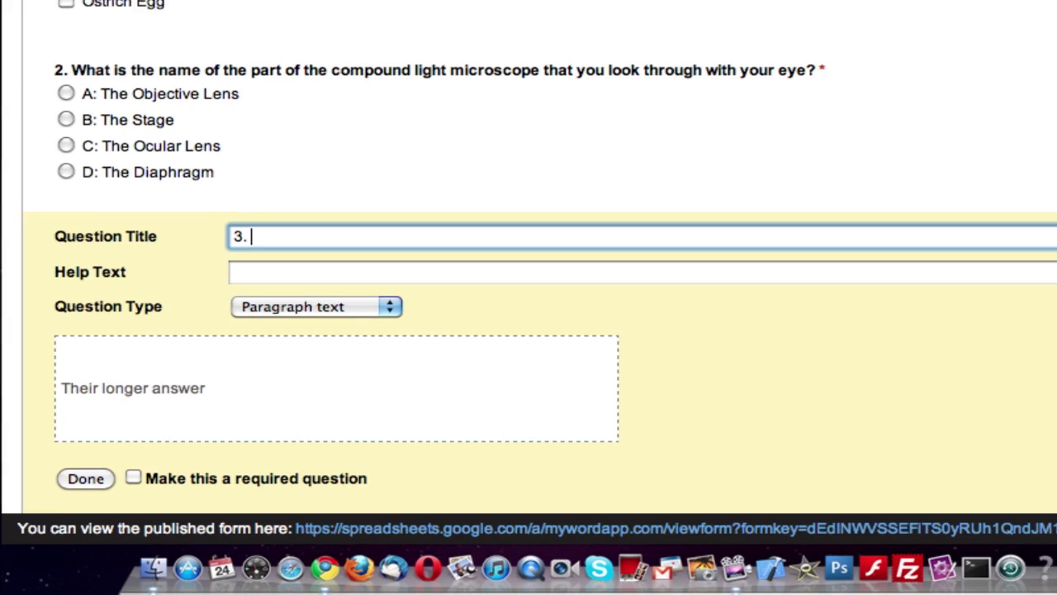
type("D")
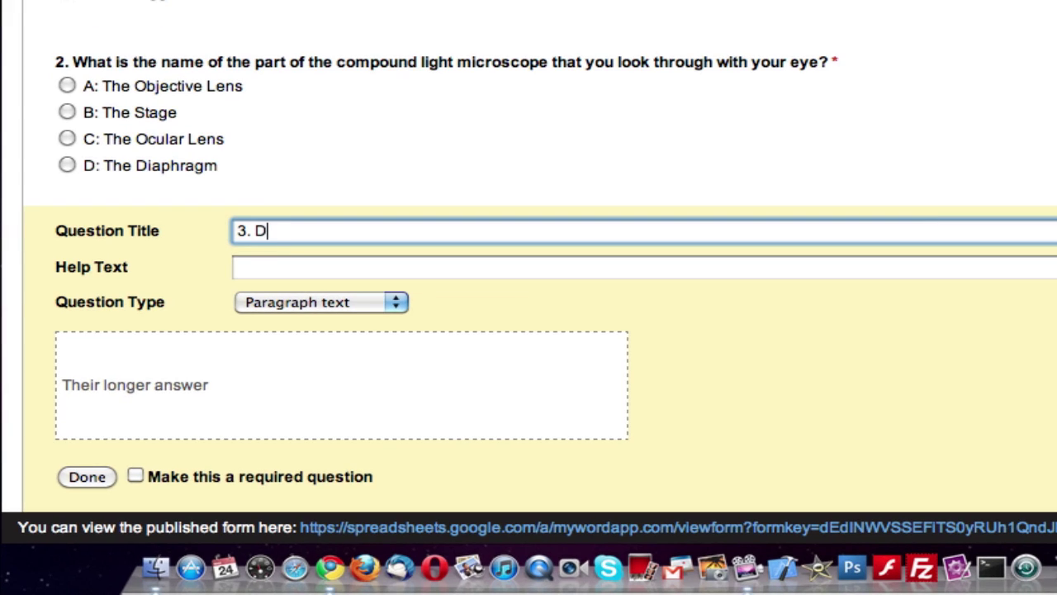
type("efine the function of")
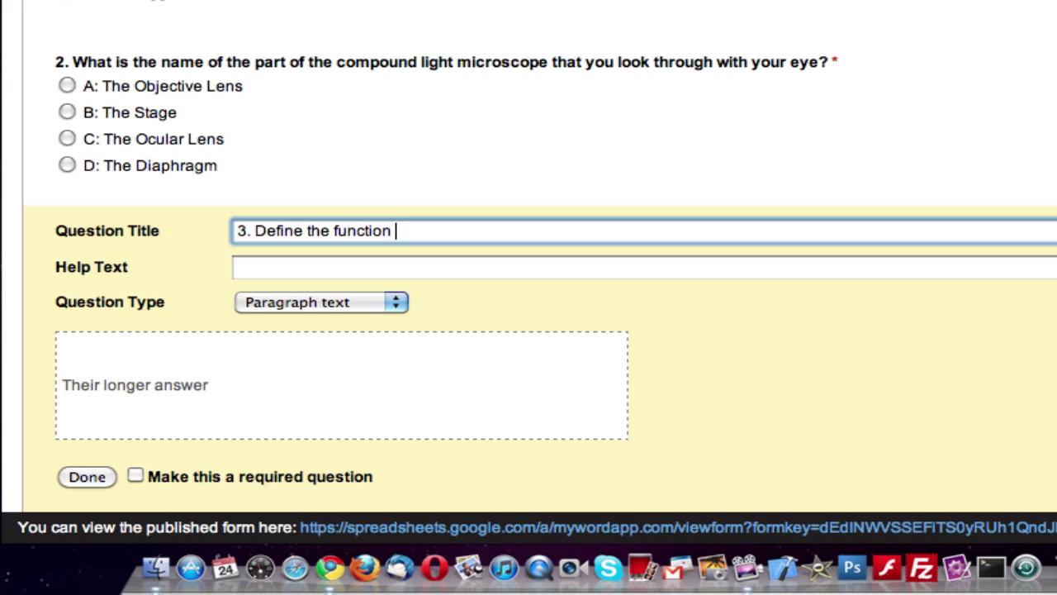
key("BackSpace")
key("BackSpace")
type("and loca")
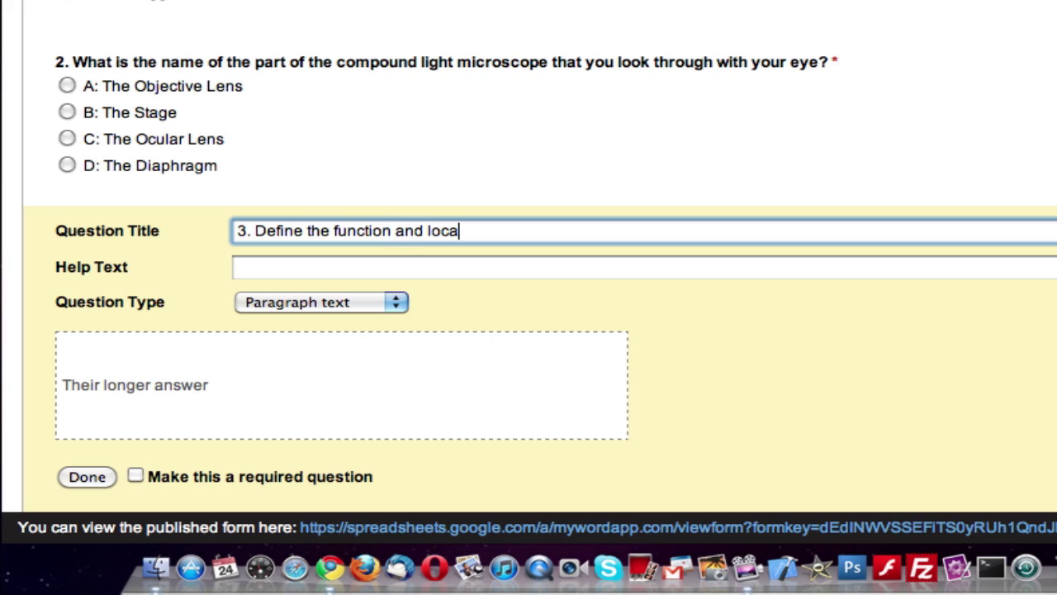
type("tion of \"Chromo")
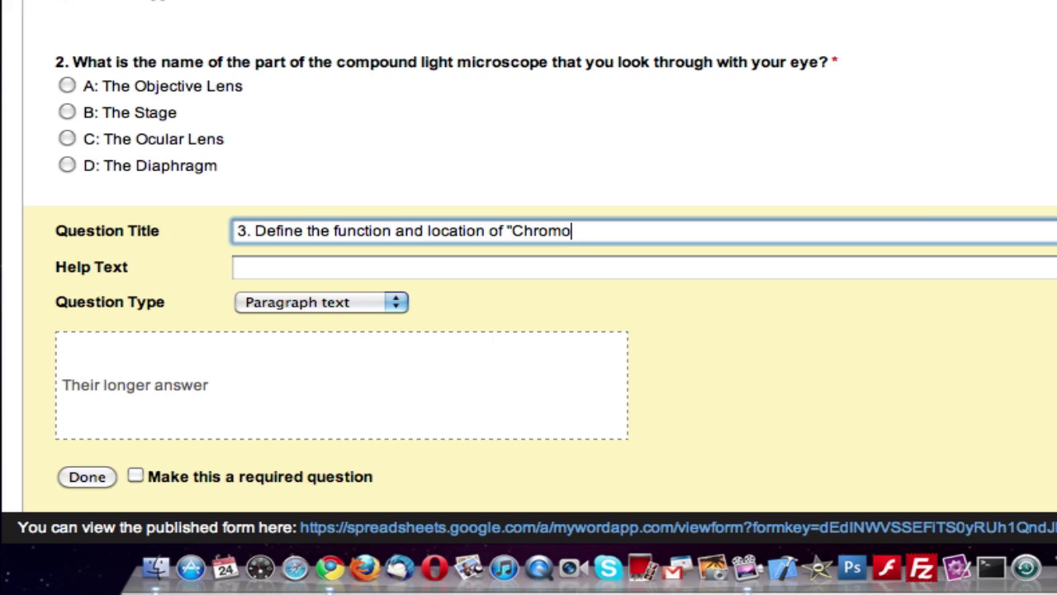
type("somes\"?")
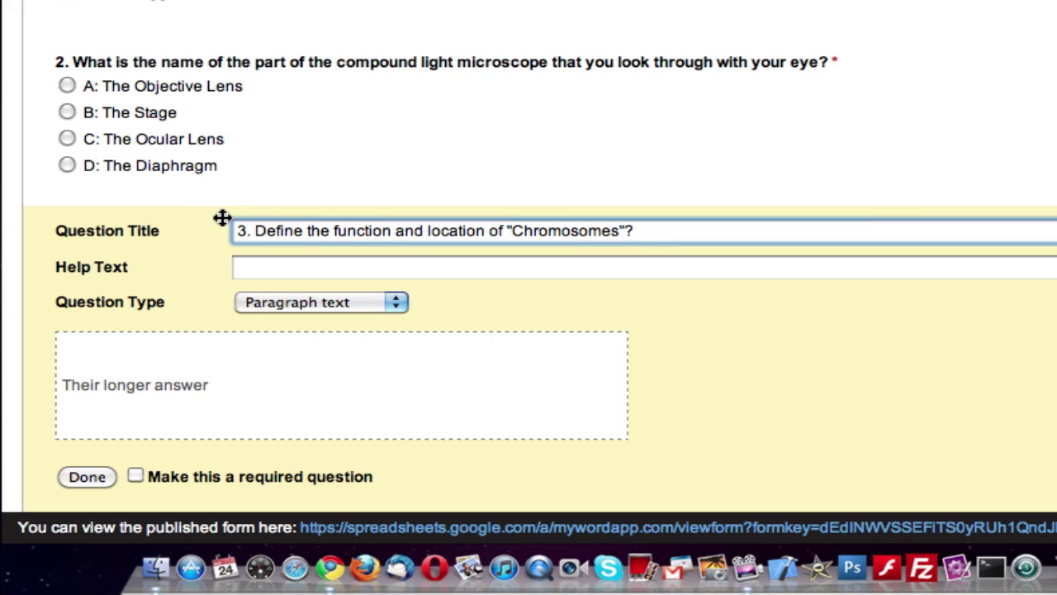
- Give question 3 the help text 'Write at least 250 words' and make it required
left_click(252, 269)
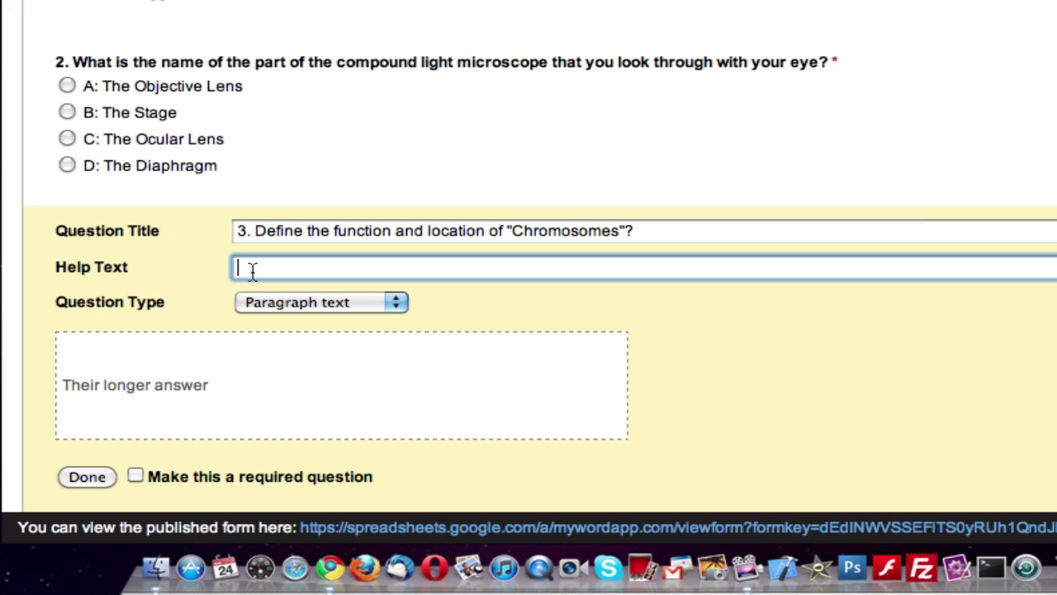
type("Write at least 250 ")
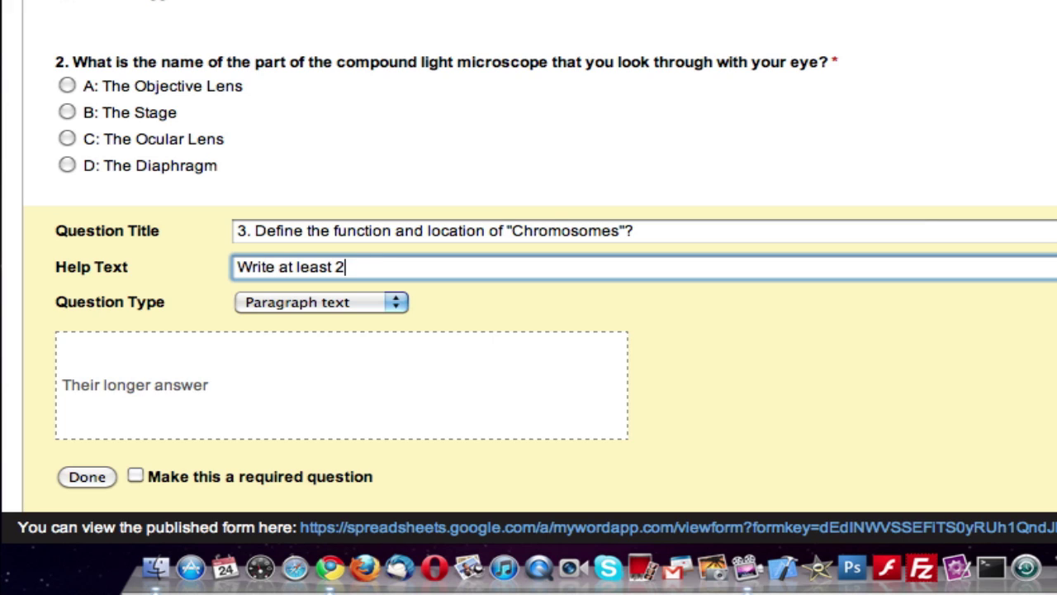
type("words.")
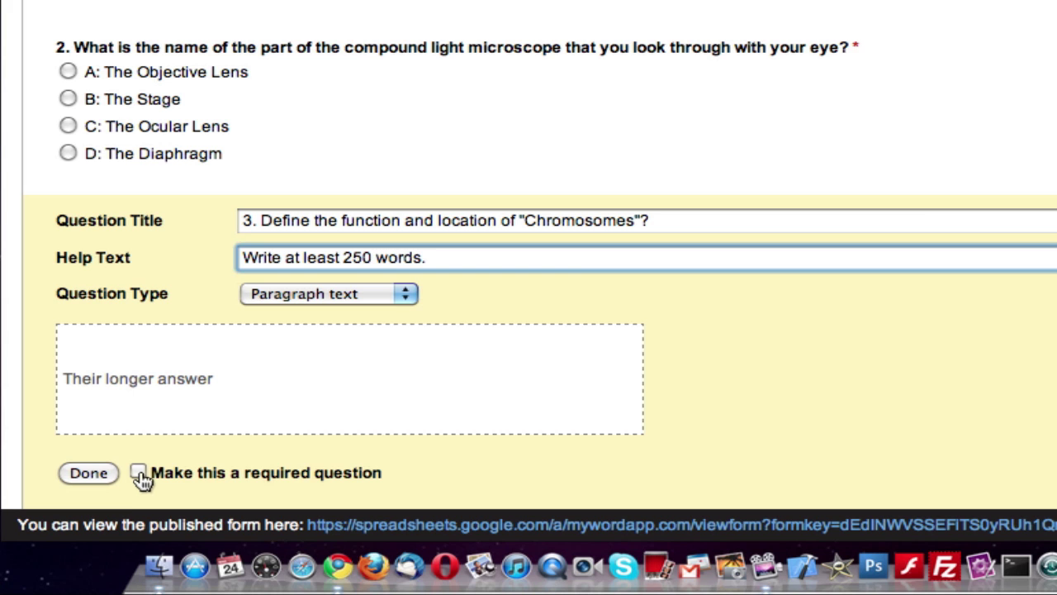
left_click(137, 471)
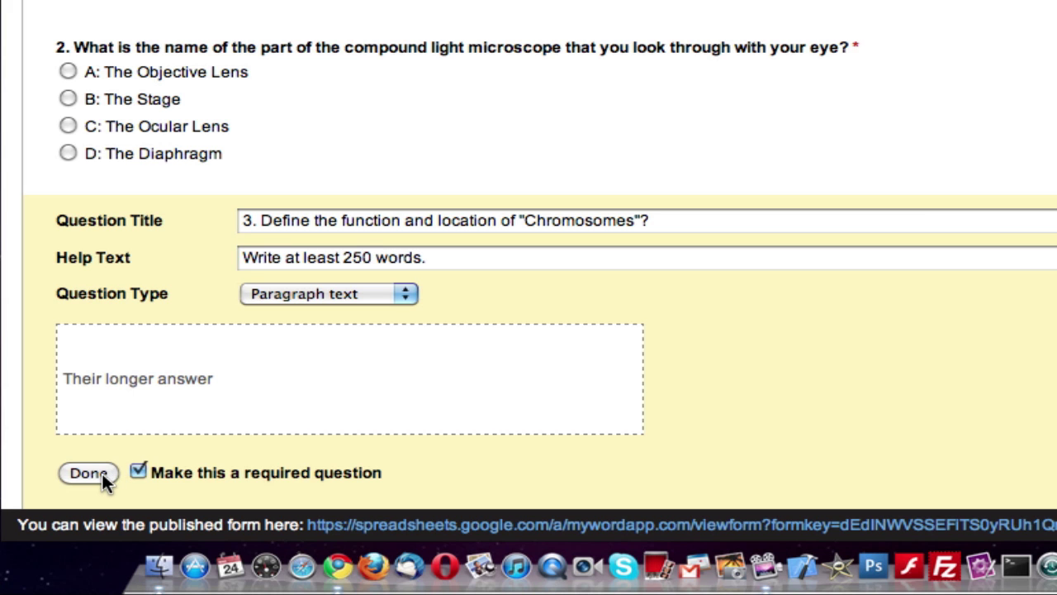
left_click(102, 474)
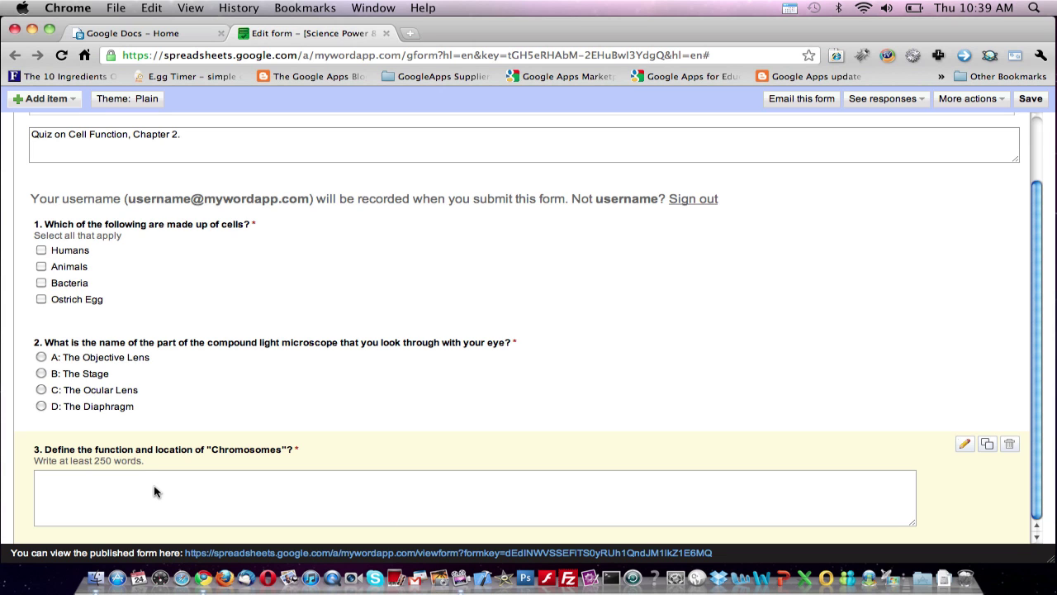
- Add a scale question titled '4. Rate the delivery of this online quiz?'
left_click(69, 99)
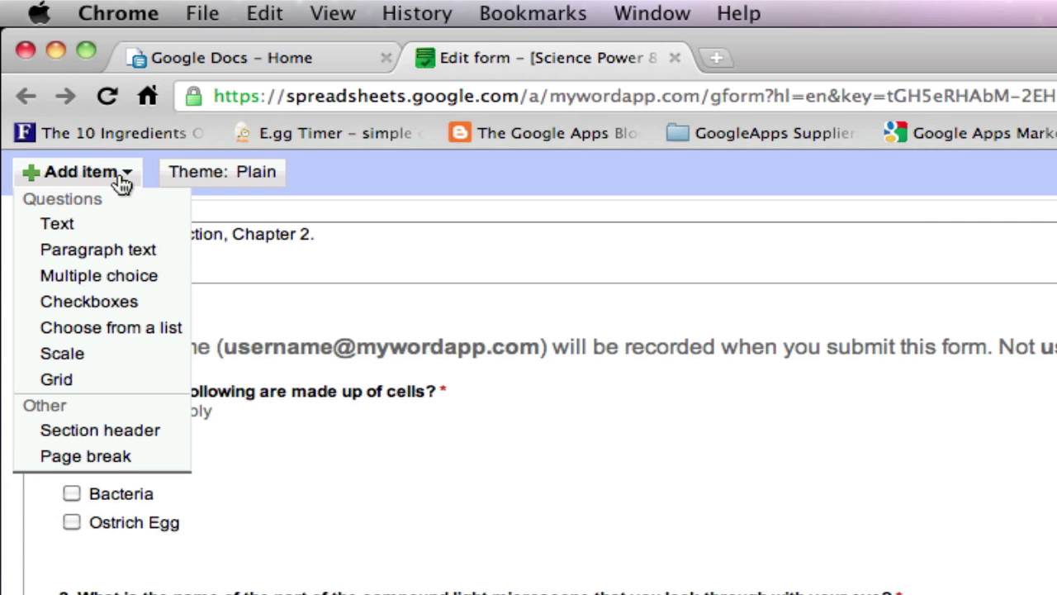
left_click(77, 354)
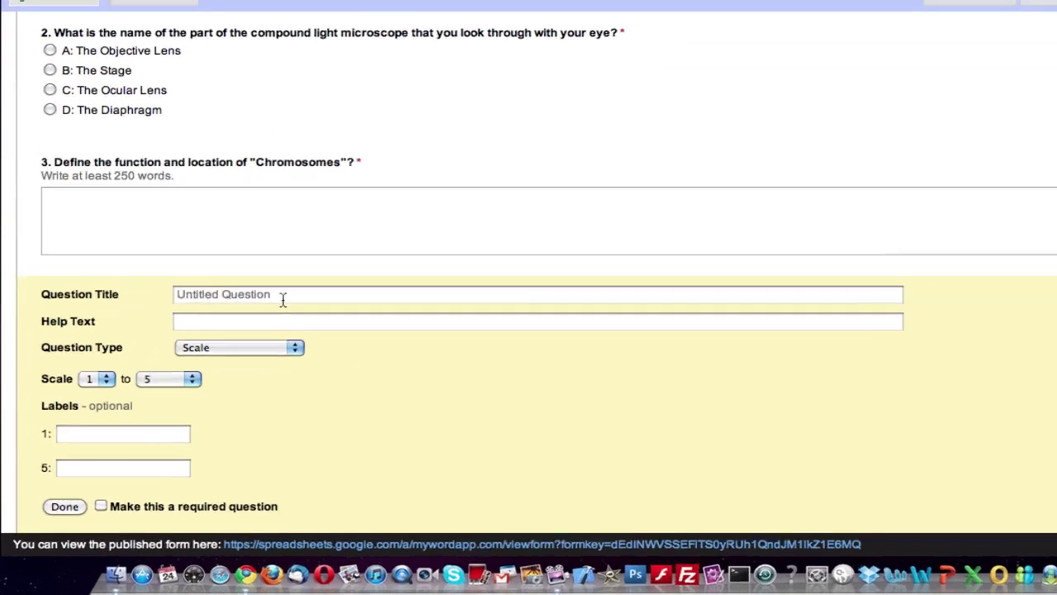
left_click(282, 298)
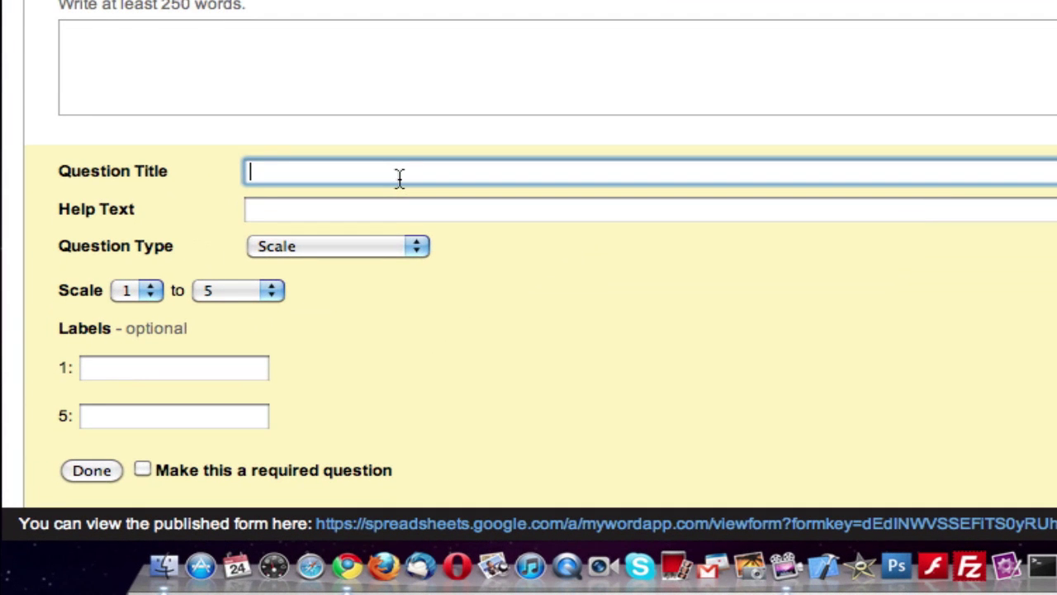
type("4. Rate t")
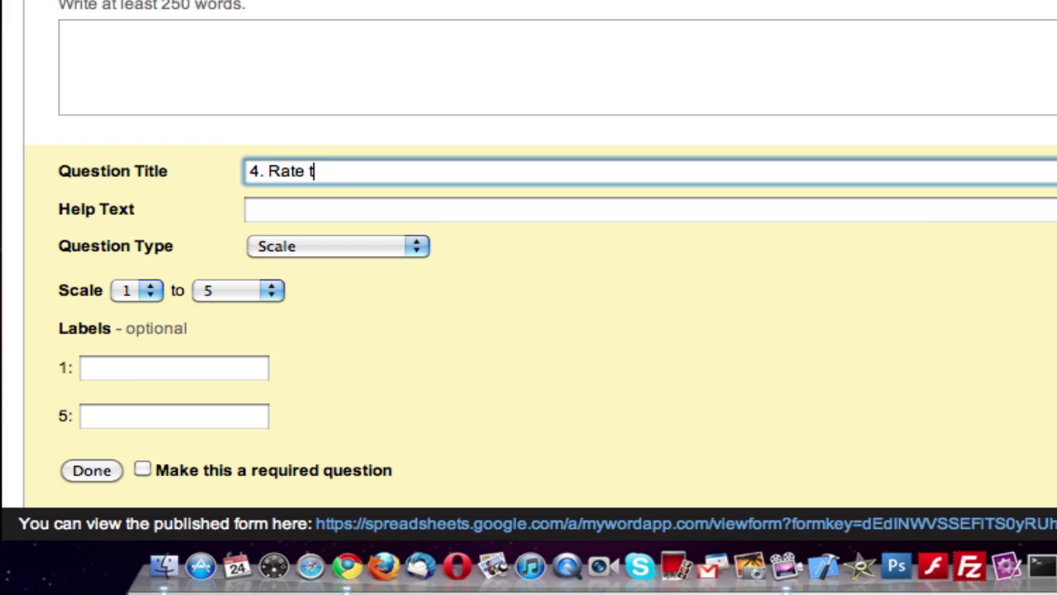
type("he delivery of ")
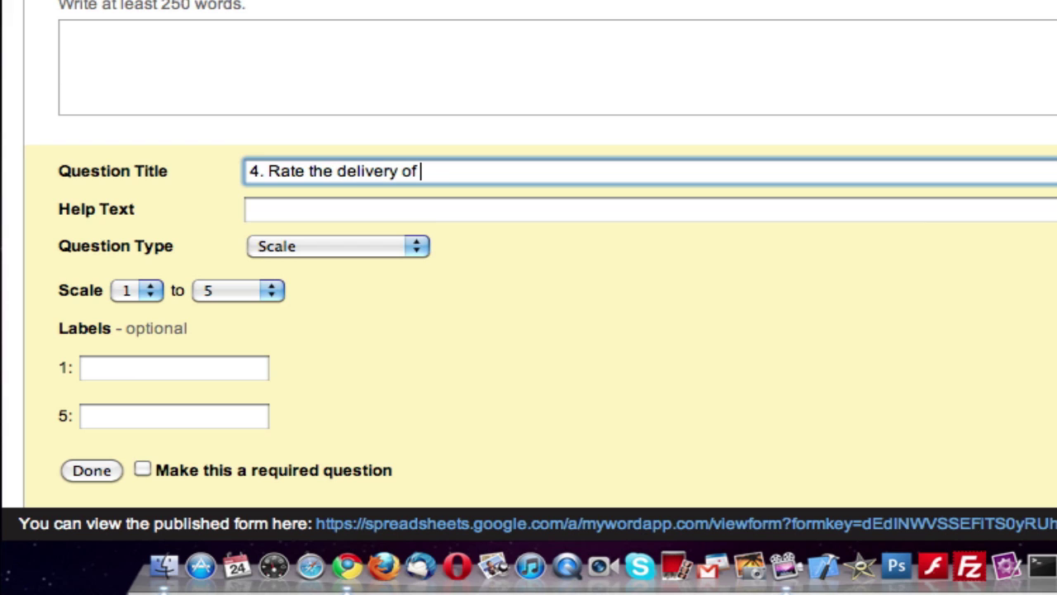
type("this online quiz?")
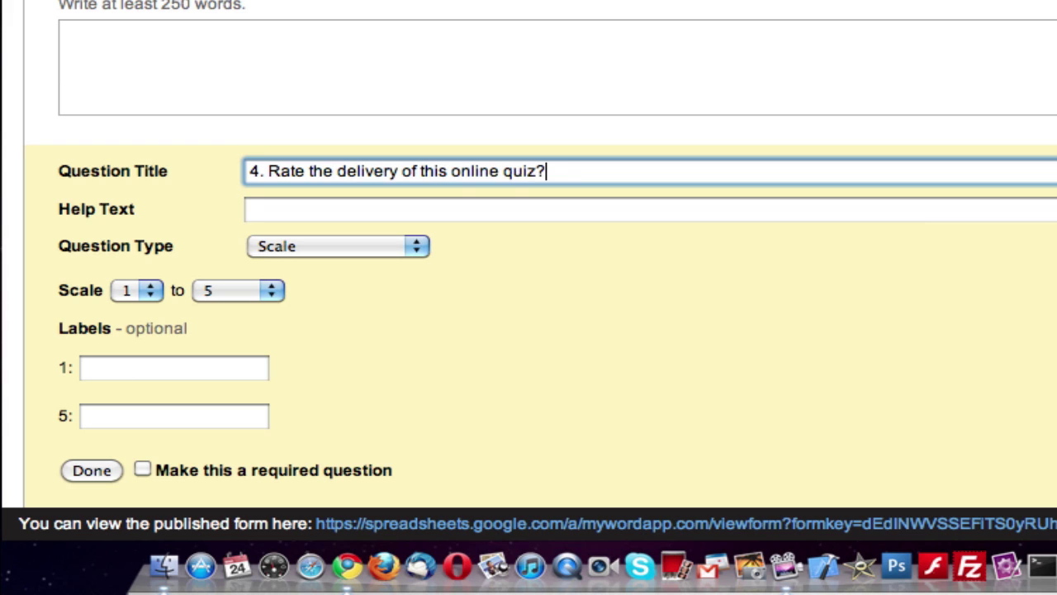
key("Tab")
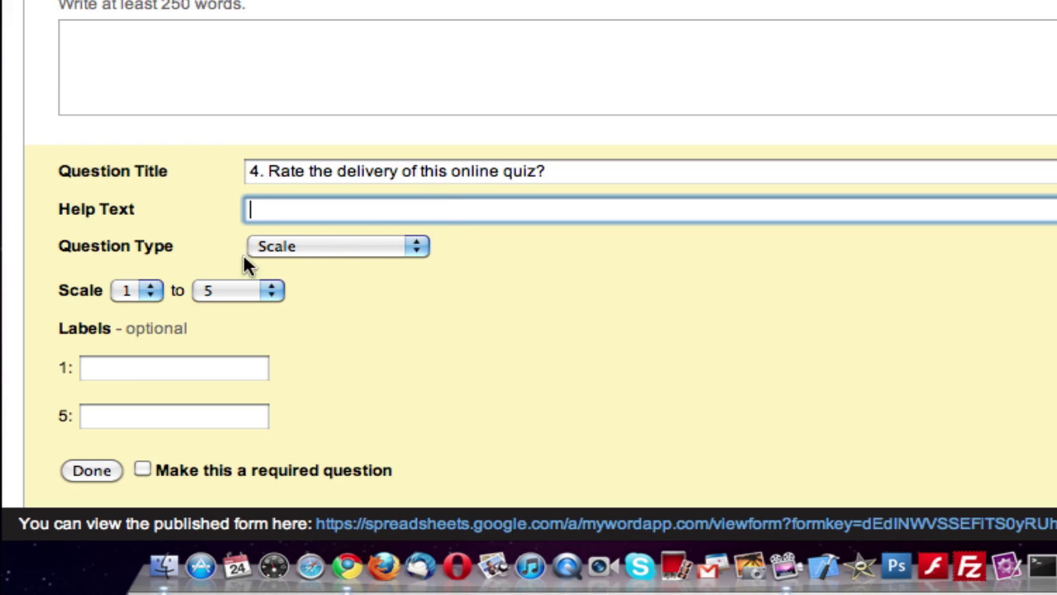
- Keep the 1 to 5 scale, label the ends 'Poor' and 'Great', and make it required
left_click(265, 294)
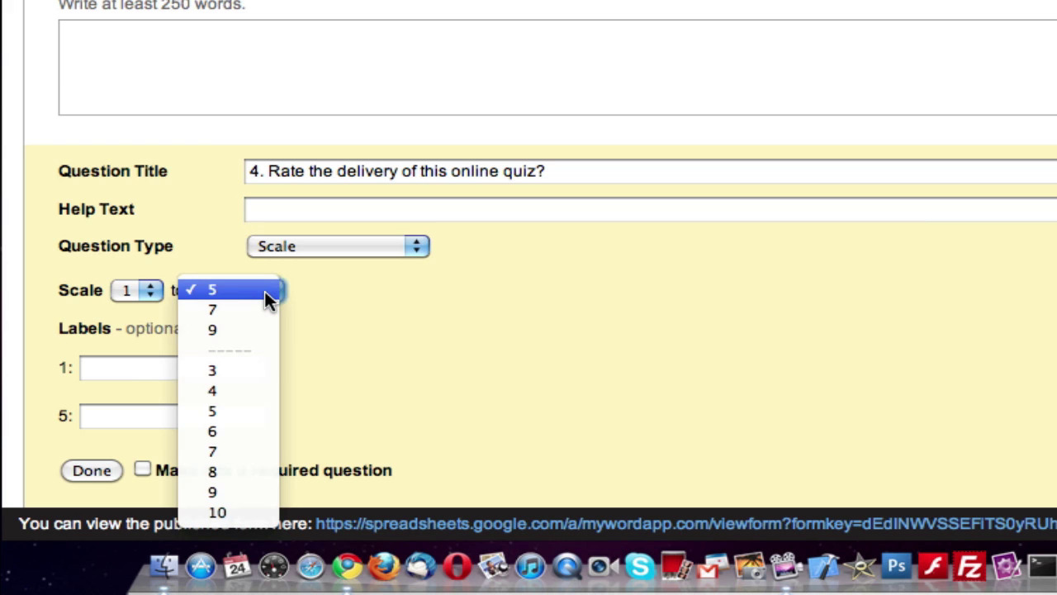
left_click(265, 291)
left_click(107, 376)
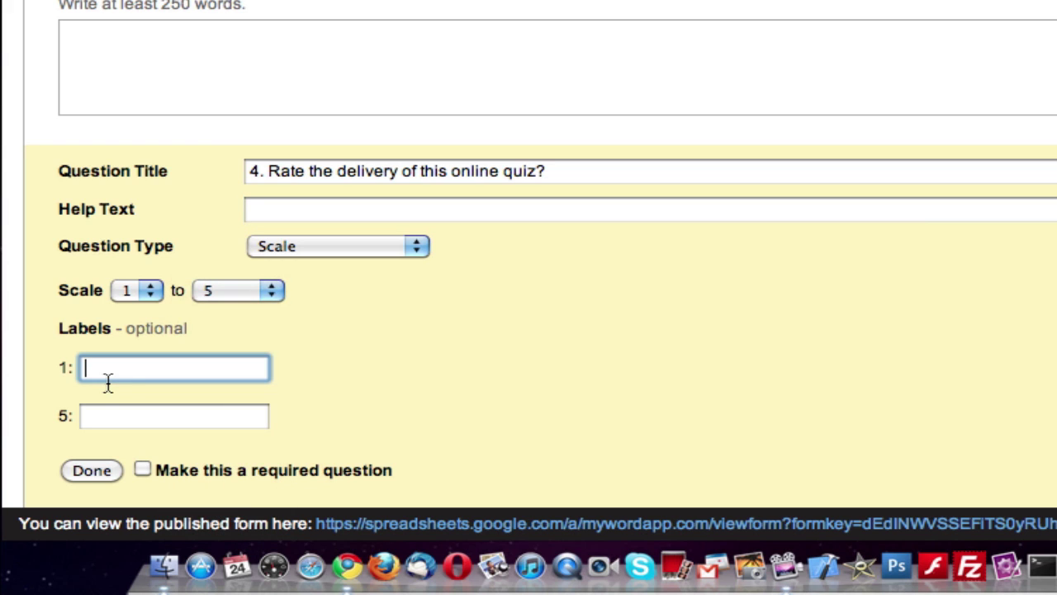
type("Poor")
left_click(174, 415)
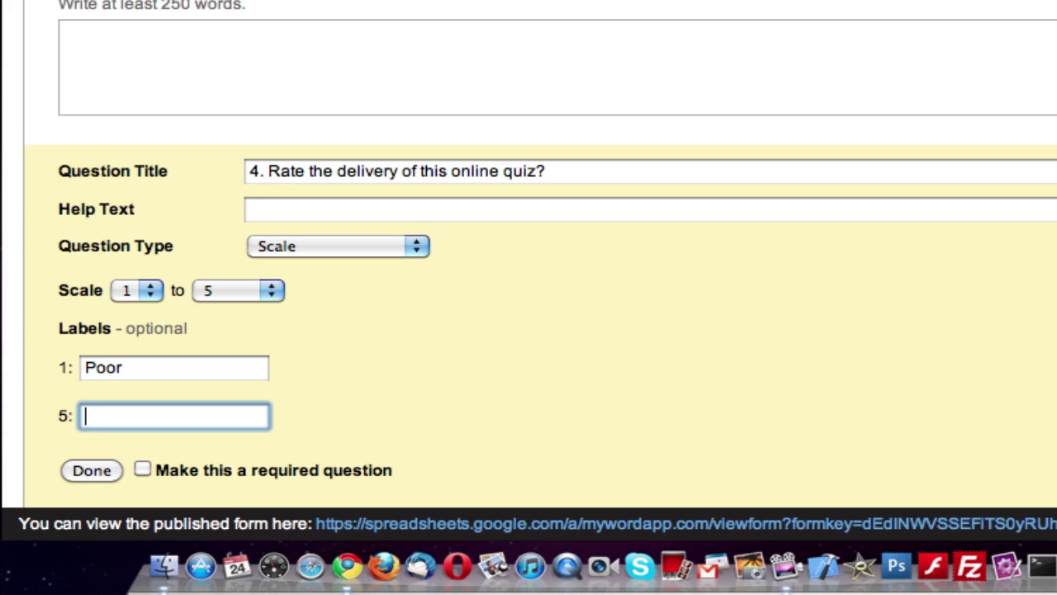
type("Great")
left_click(143, 469)
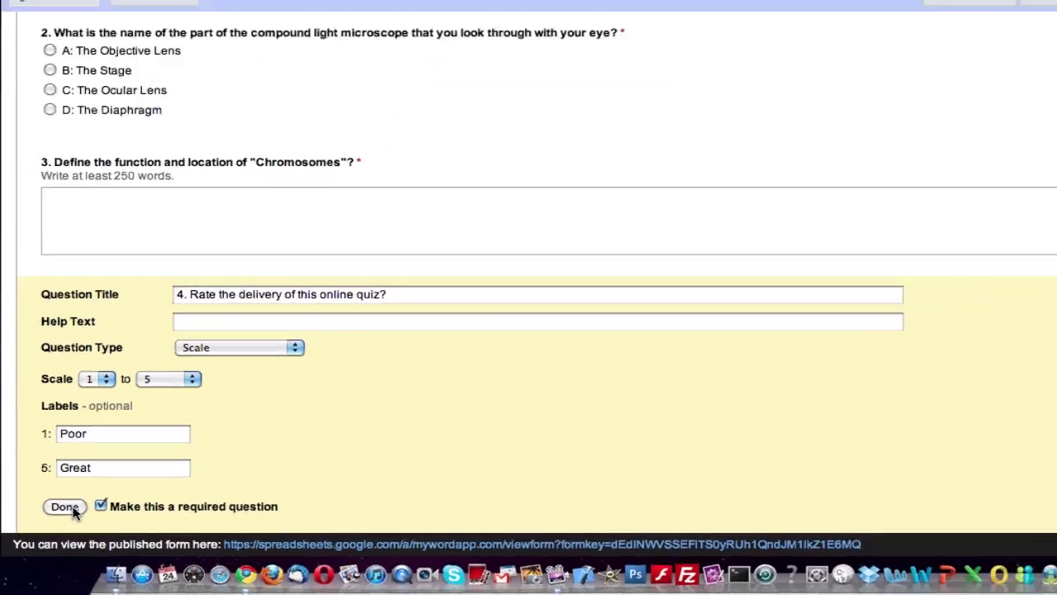
left_click(97, 470)
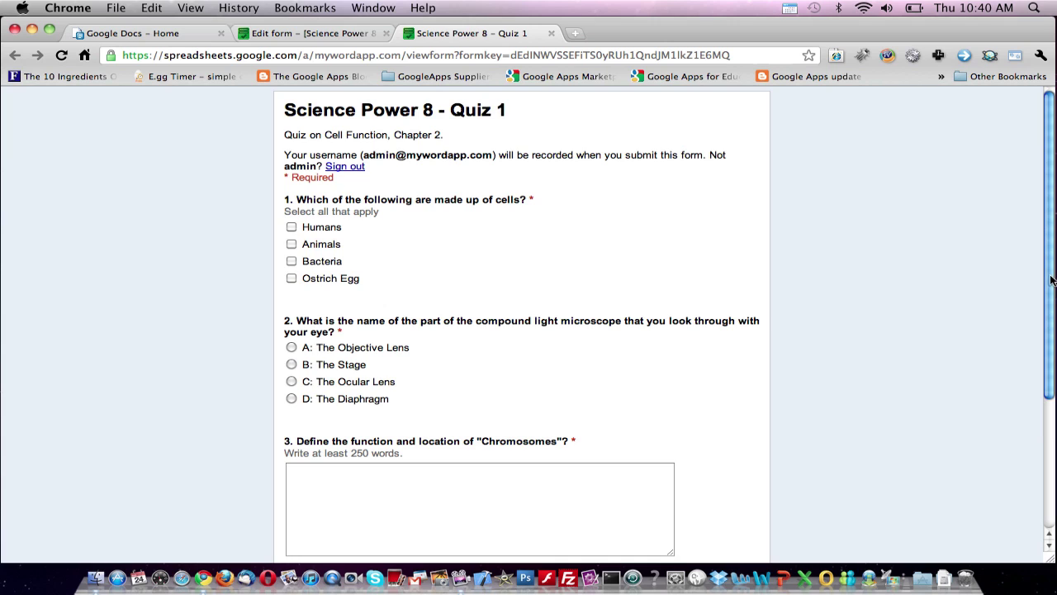
- Scroll the live quiz down to show all four questions, ending with the Poor-to-Great rating
left_click_drag(1051, 280, 1054, 422)
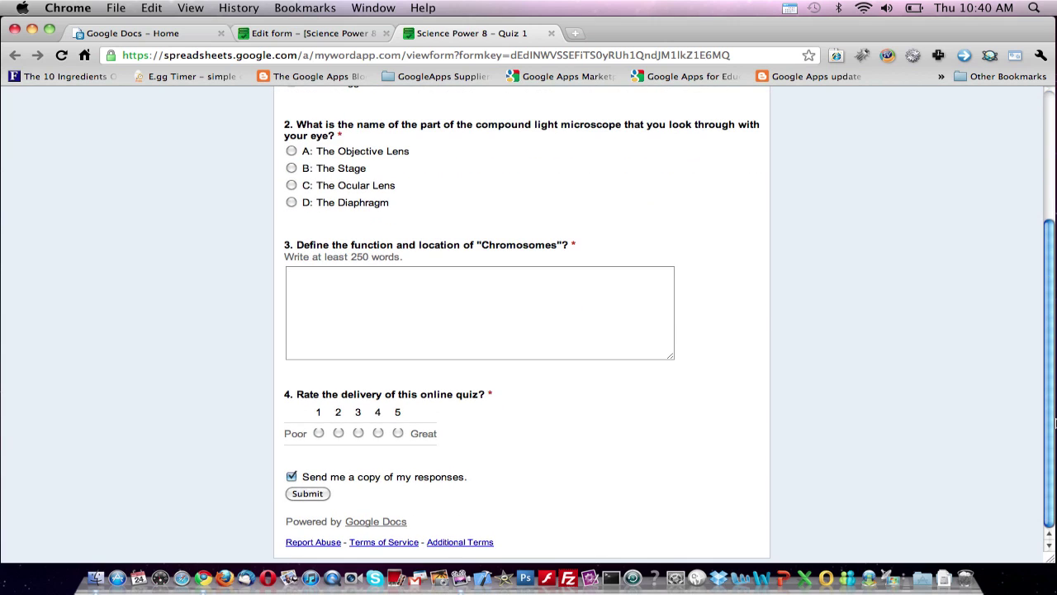